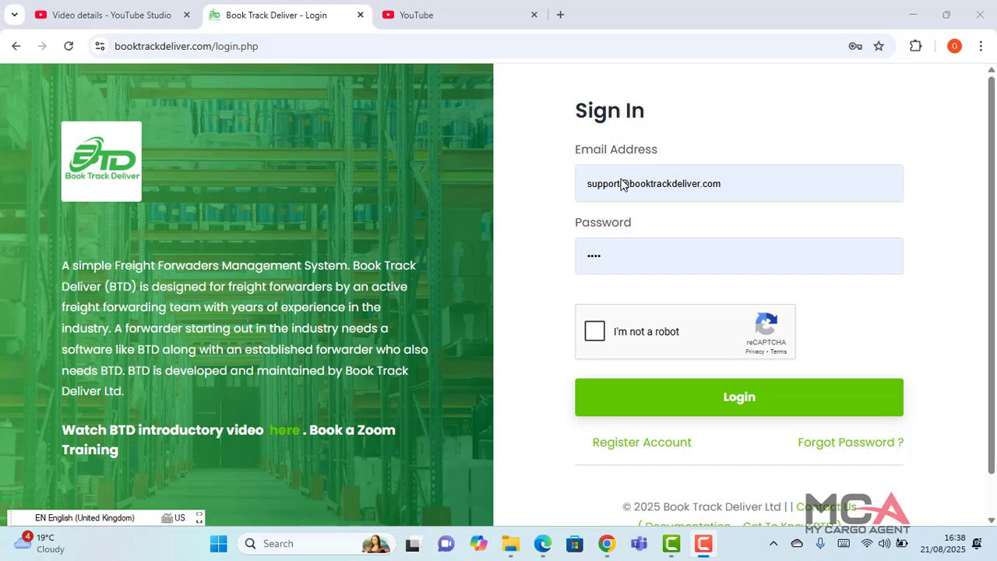
# Step: Sign in with the prefilled credentials after completing the robot check, and open the account settings
pyautogui.click(595, 331)
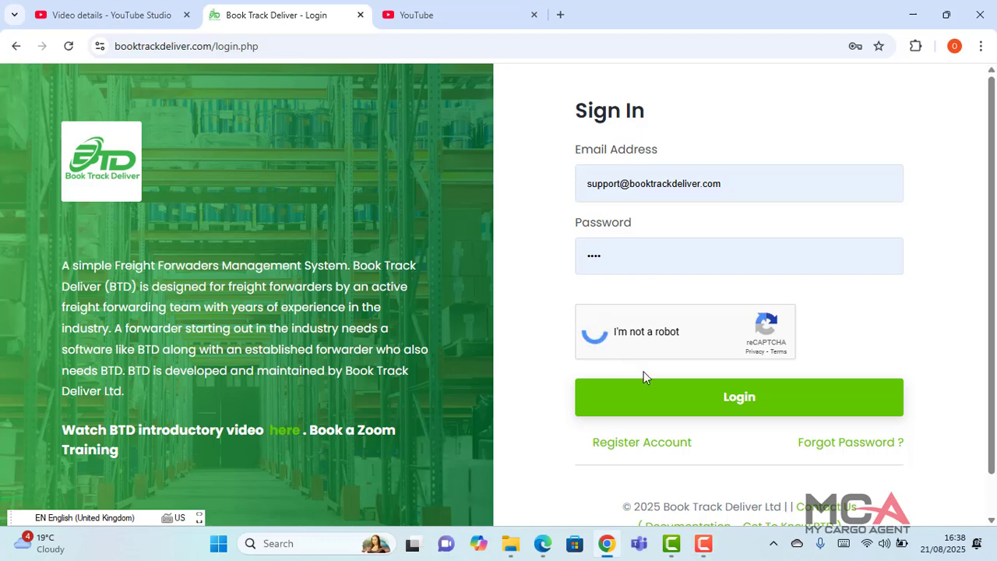
pyautogui.click(727, 400)
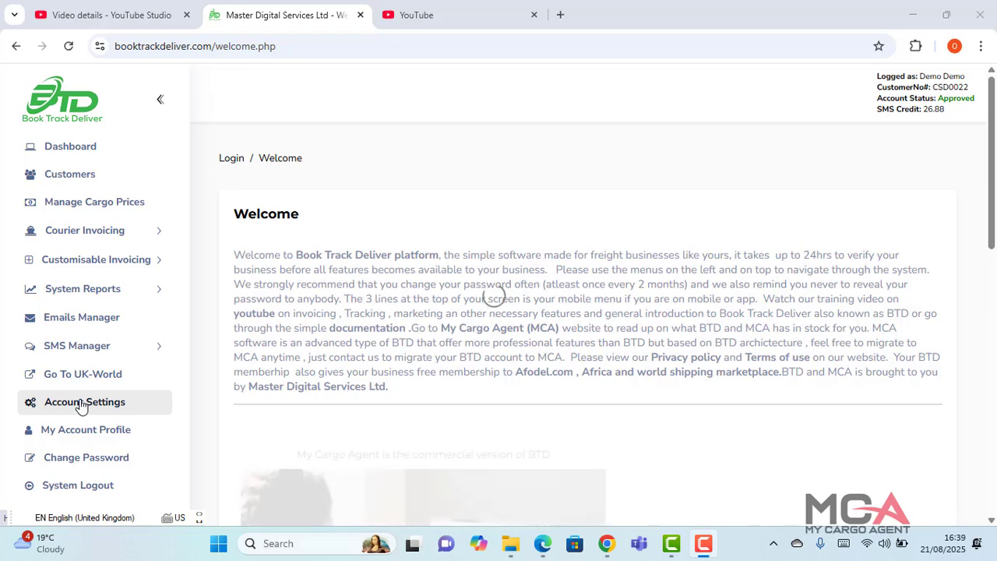
pyautogui.click(81, 406)
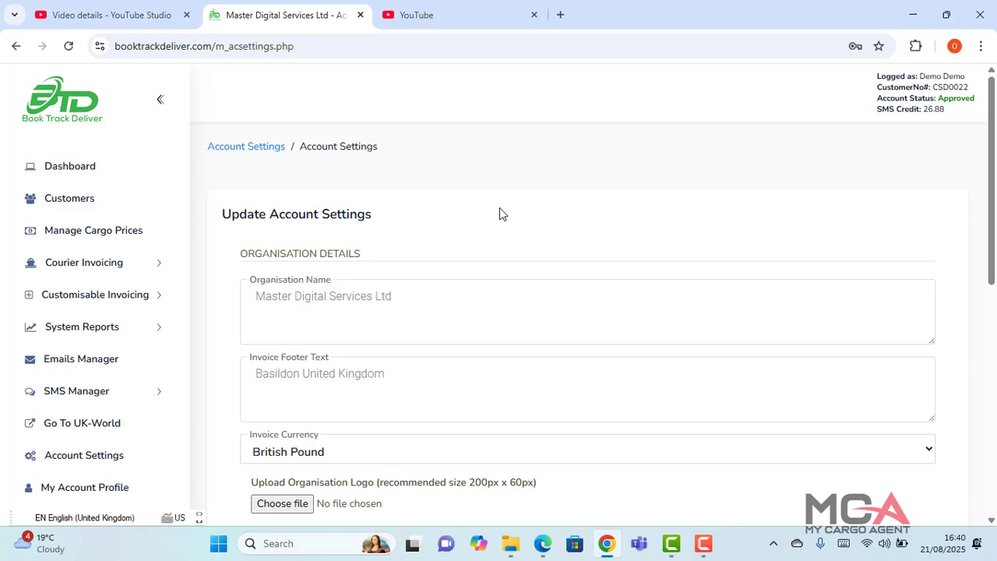
# Step: Examine the organisation details, available invoice currencies, logo upload and SMTP email settings in the account settings
pyautogui.scroll(-4, 500, 207)
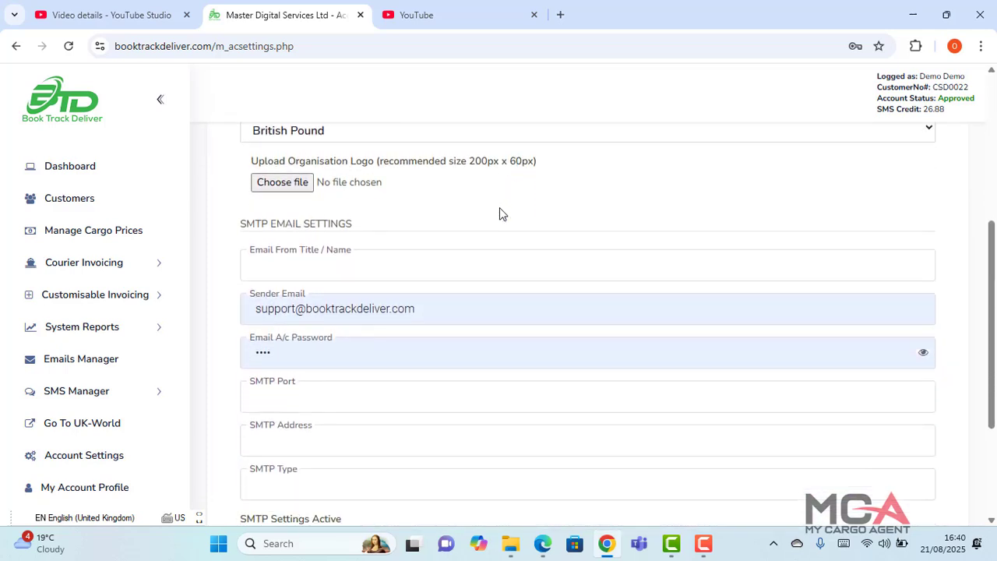
pyautogui.scroll(4, 502, 213)
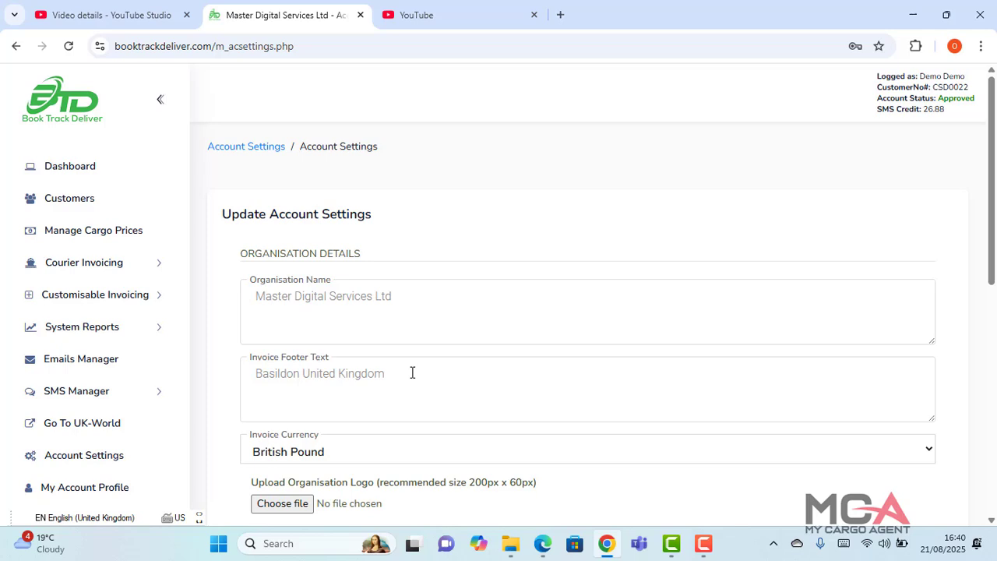
pyautogui.click(411, 457)
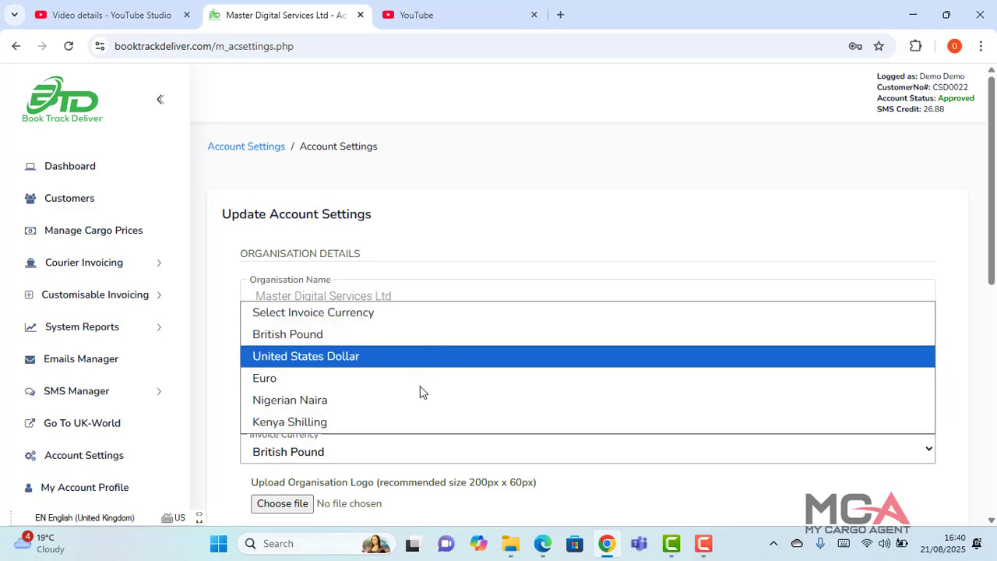
pyautogui.click(508, 240)
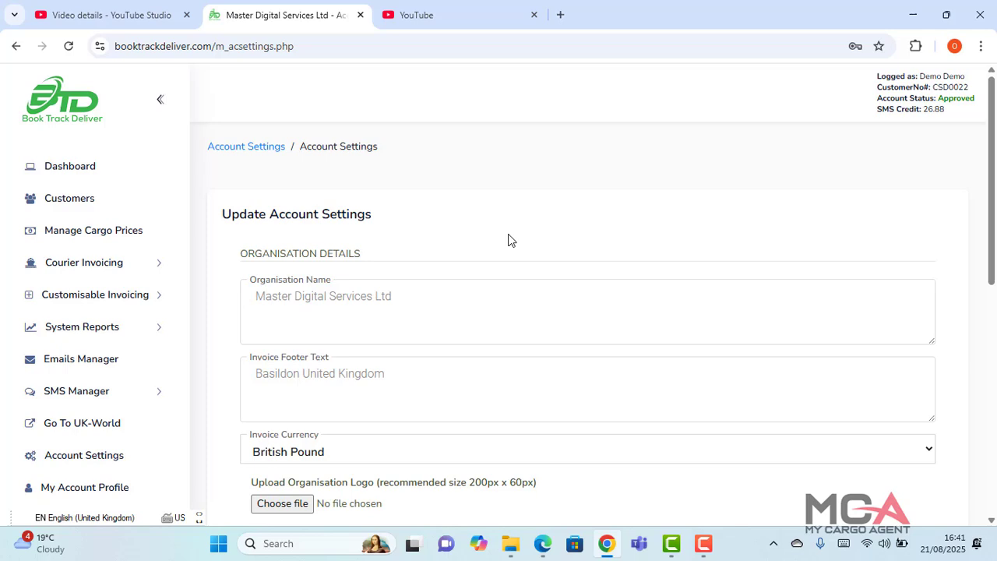
pyautogui.click(516, 414)
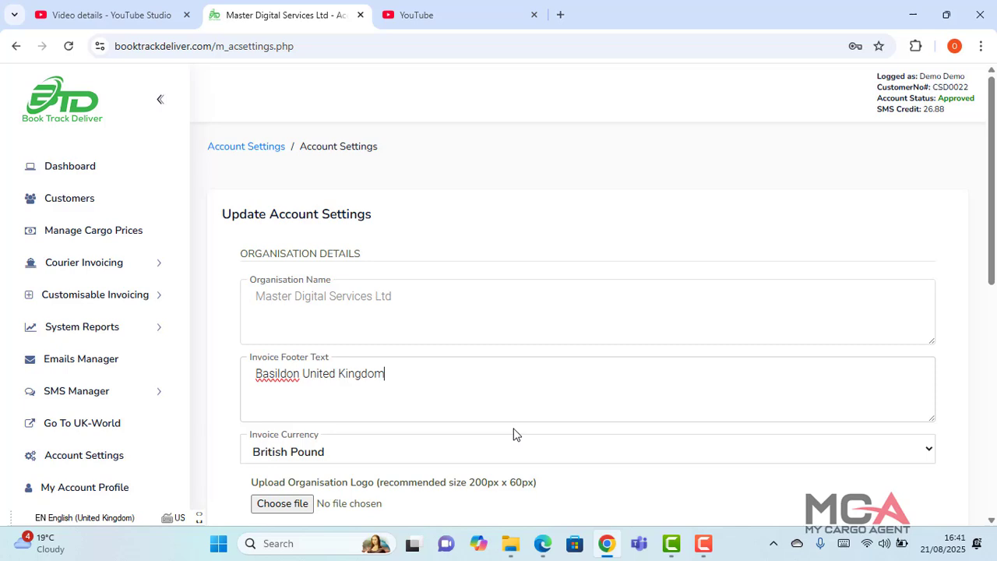
pyautogui.click(514, 433)
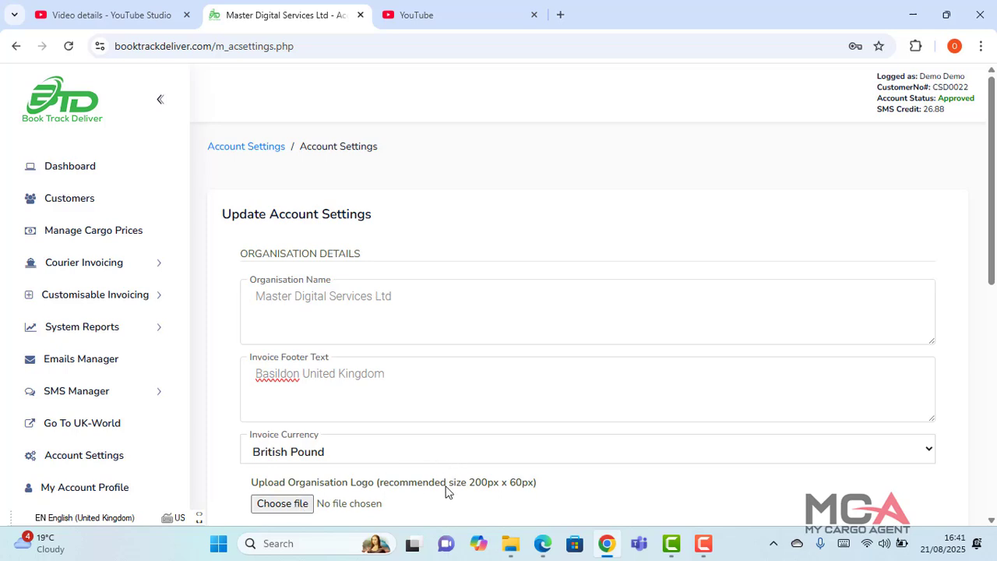
pyautogui.scroll(-4, 448, 491)
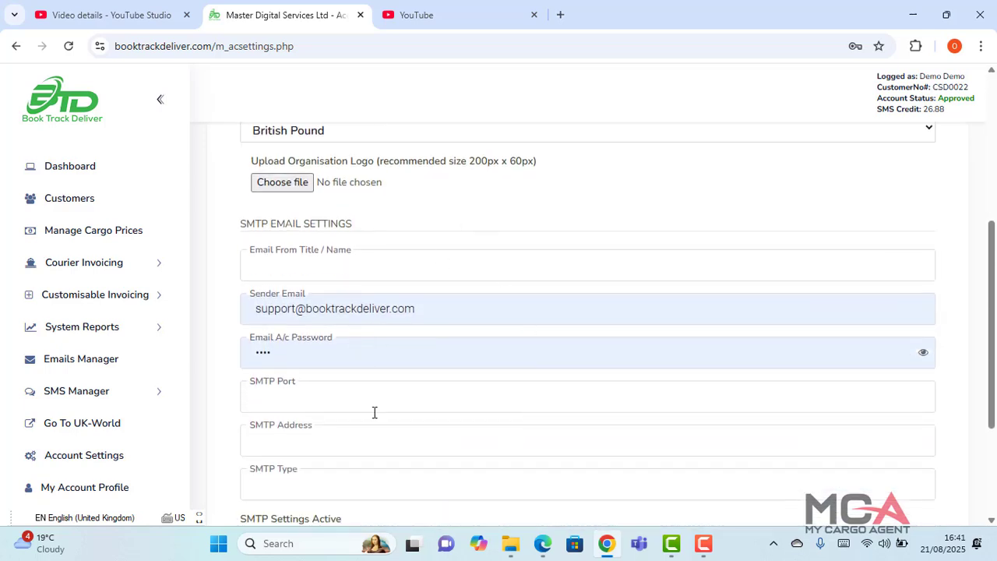
pyautogui.scroll(-2, 373, 411)
pyautogui.scroll(-1, 374, 412)
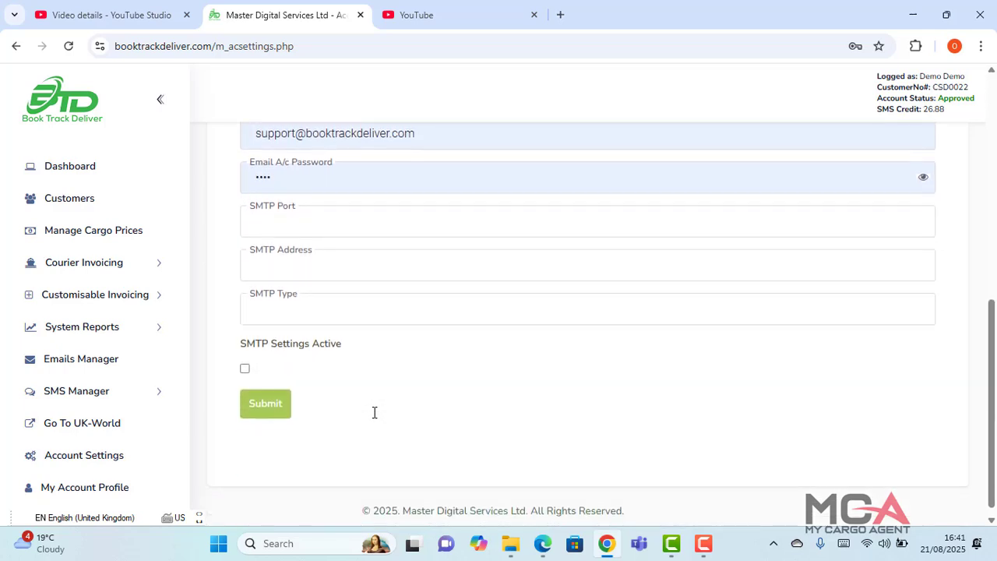
pyautogui.scroll(4, 374, 412)
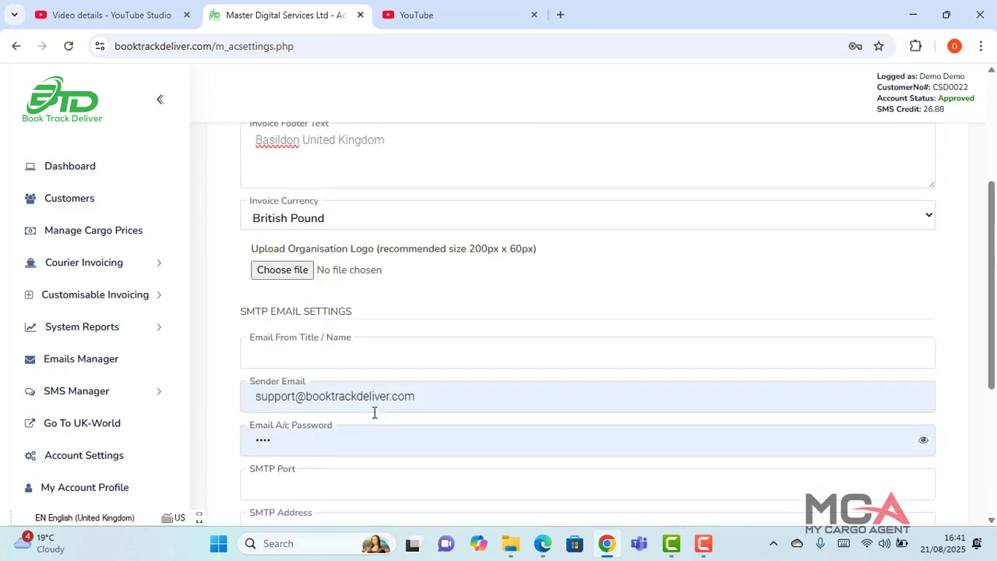
pyautogui.scroll(3, 373, 412)
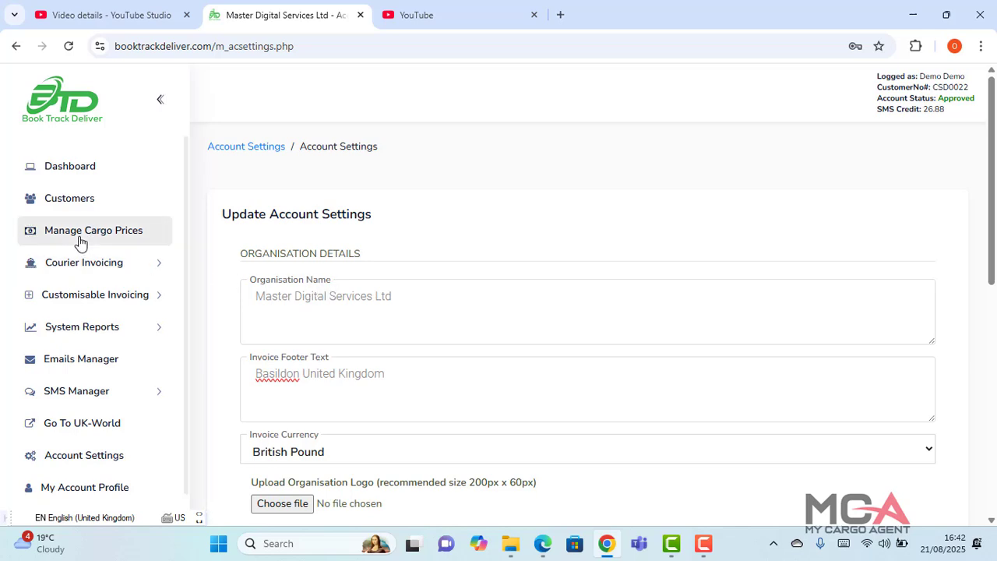
# Step: Open the cargo price management list and review its existing entries
pyautogui.click(80, 243)
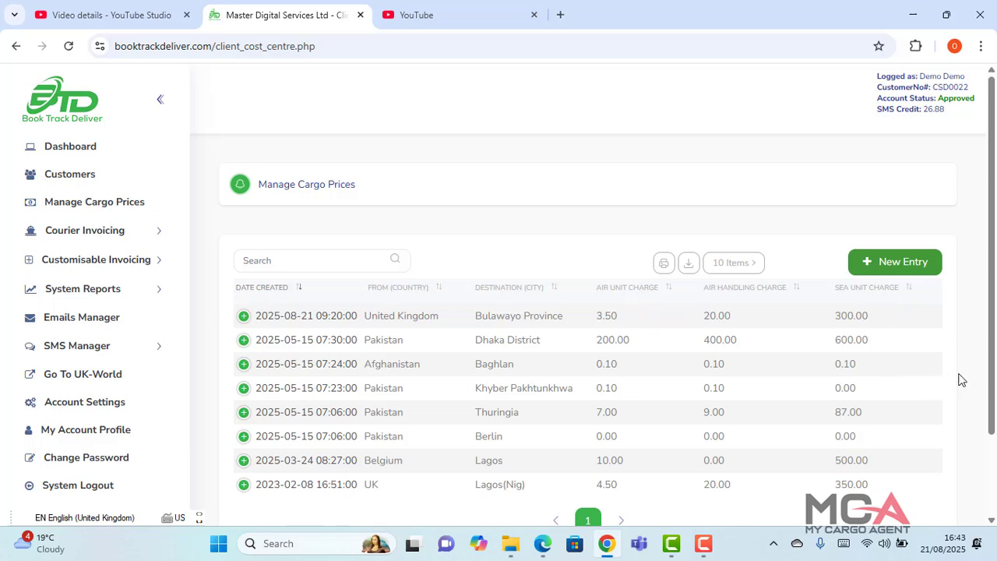
pyautogui.scroll(-2, 962, 380)
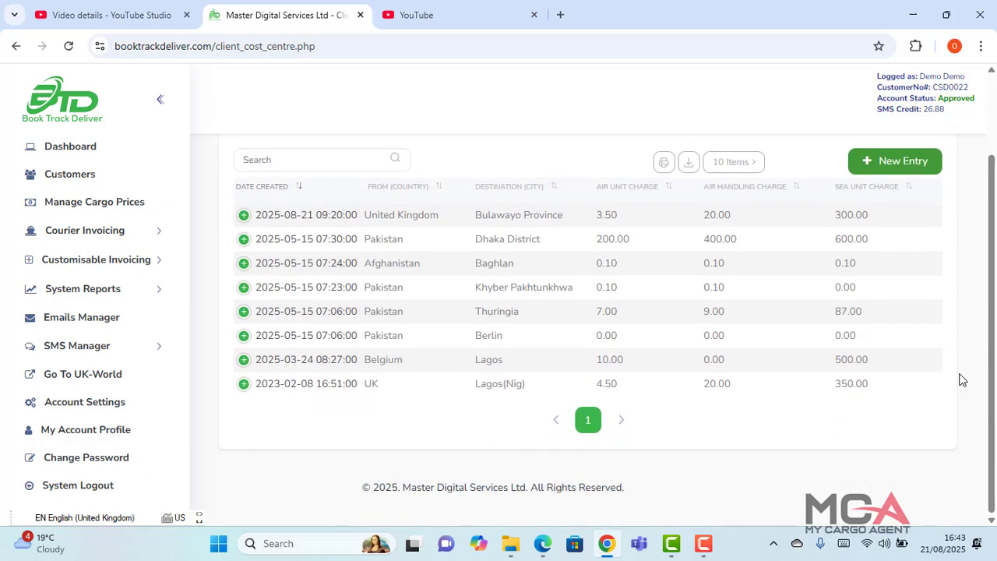
pyautogui.scroll(2, 963, 380)
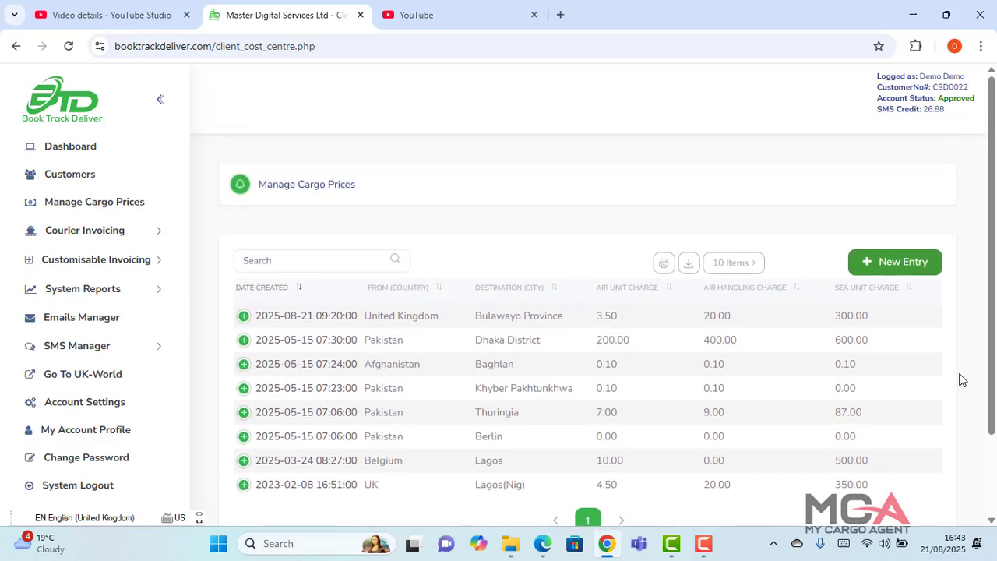
# Step: Start a new cargo price entry and set its pickup country to United Kingdom
pyautogui.click(904, 266)
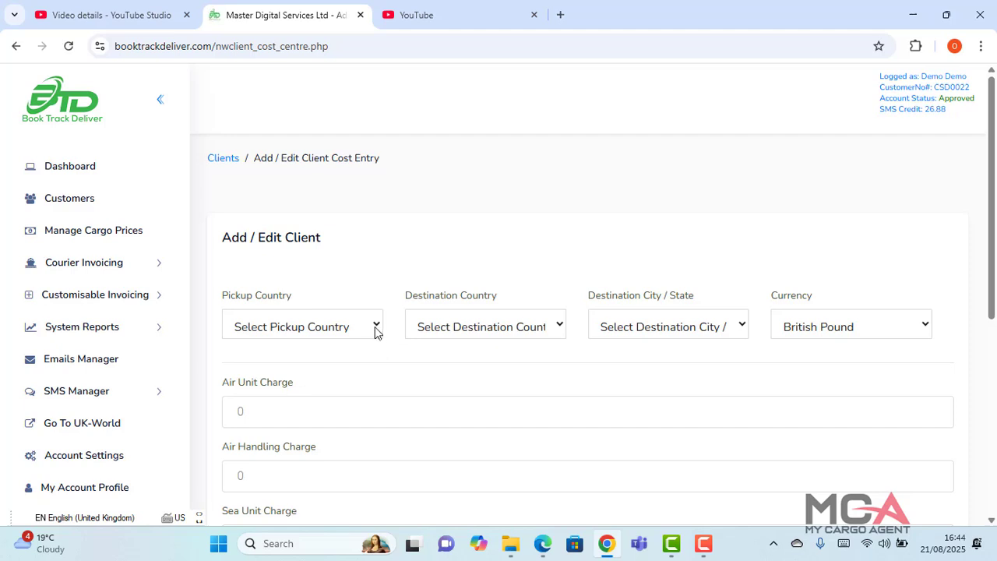
pyautogui.click(374, 330)
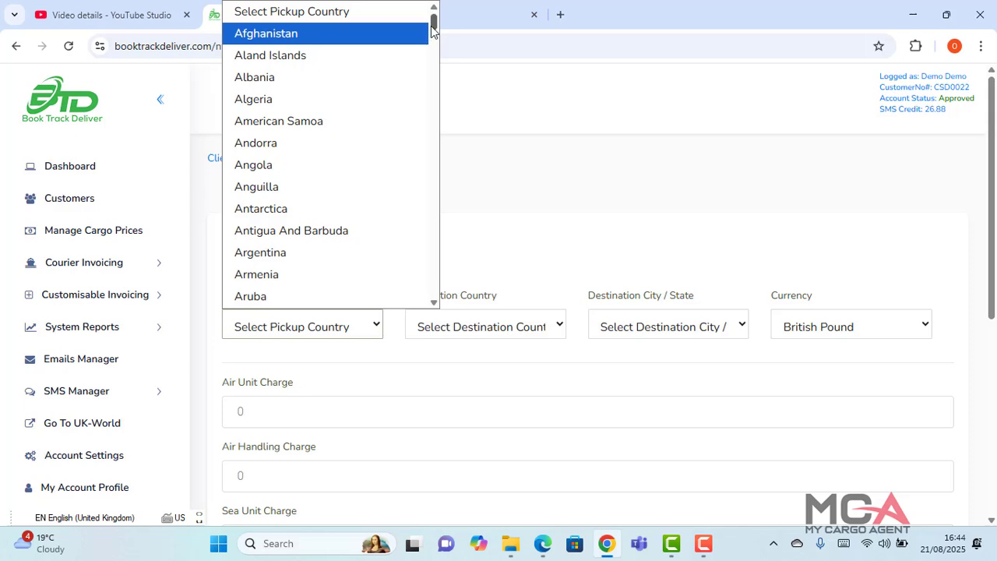
pyautogui.moveTo(431, 33); pyautogui.dragTo(432, 122)
pyautogui.moveTo(433, 170); pyautogui.dragTo(434, 303)
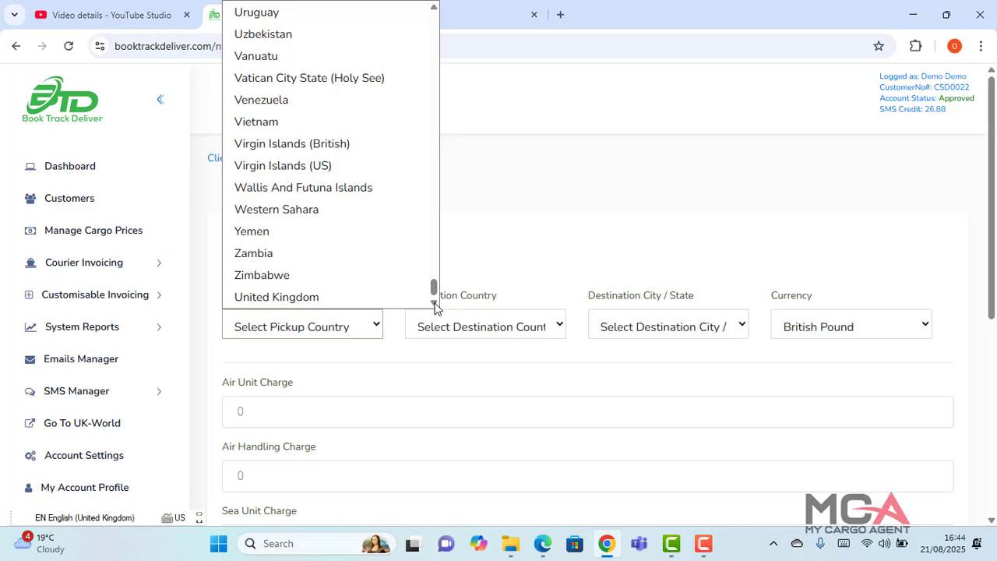
pyautogui.click(311, 297)
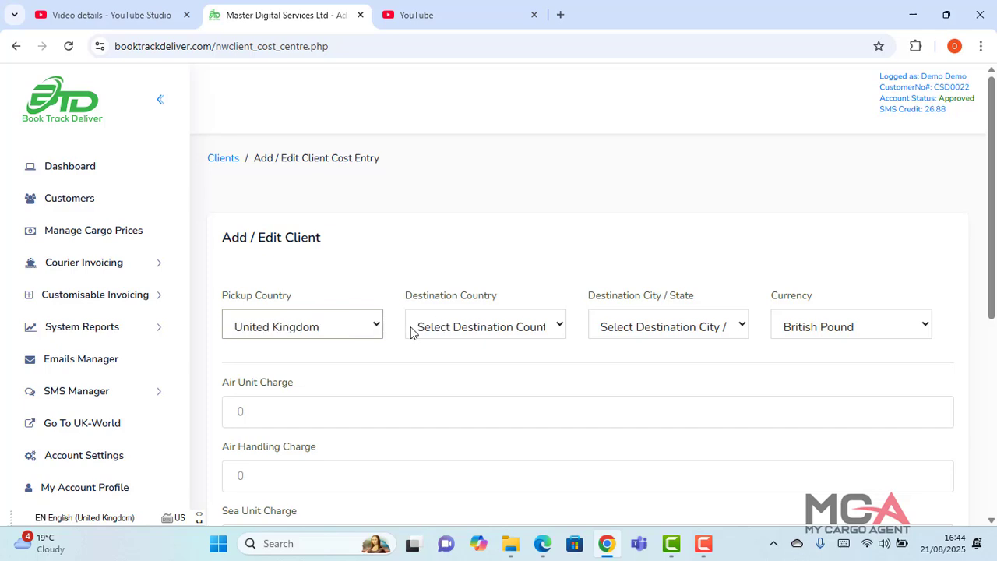
# Step: Set the destination country of the price entry to China
pyautogui.click(450, 330)
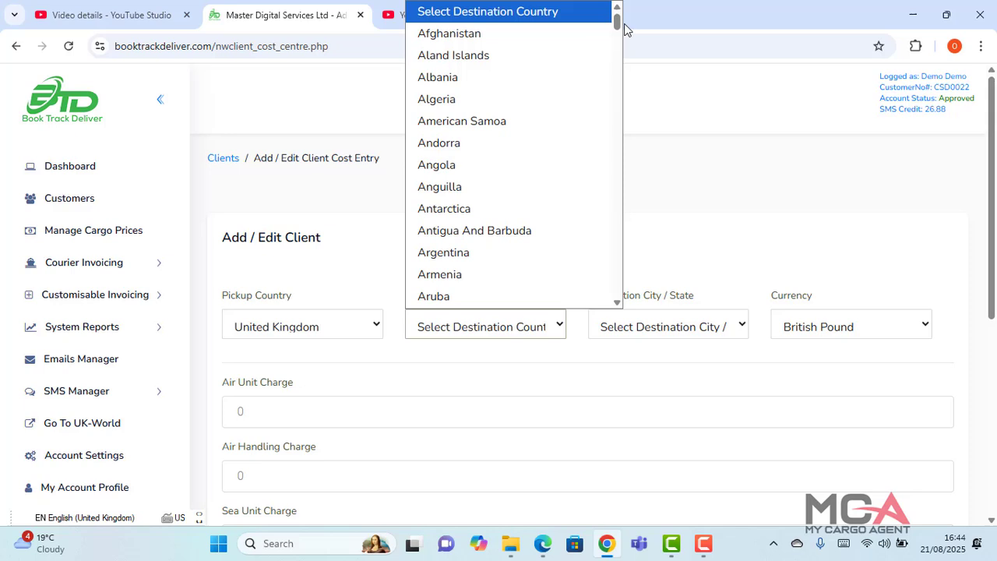
pyautogui.moveTo(617, 25)
pyautogui.mouseDown()
pyautogui.moveTo(619, 119)
pyautogui.moveTo(618, 50)
pyautogui.moveTo(605, 35)
pyautogui.mouseUp()
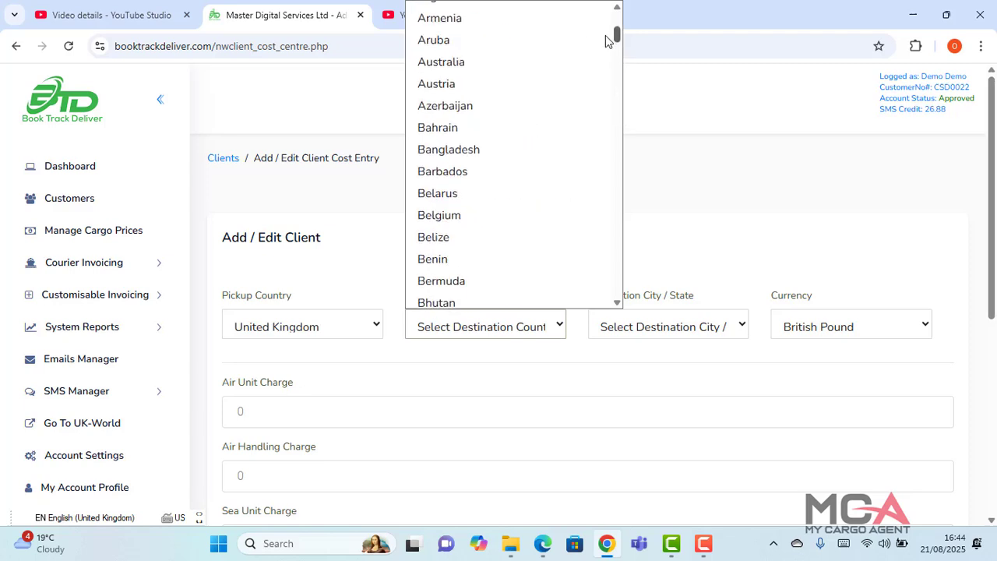
pyautogui.scroll(-8, 605, 35)
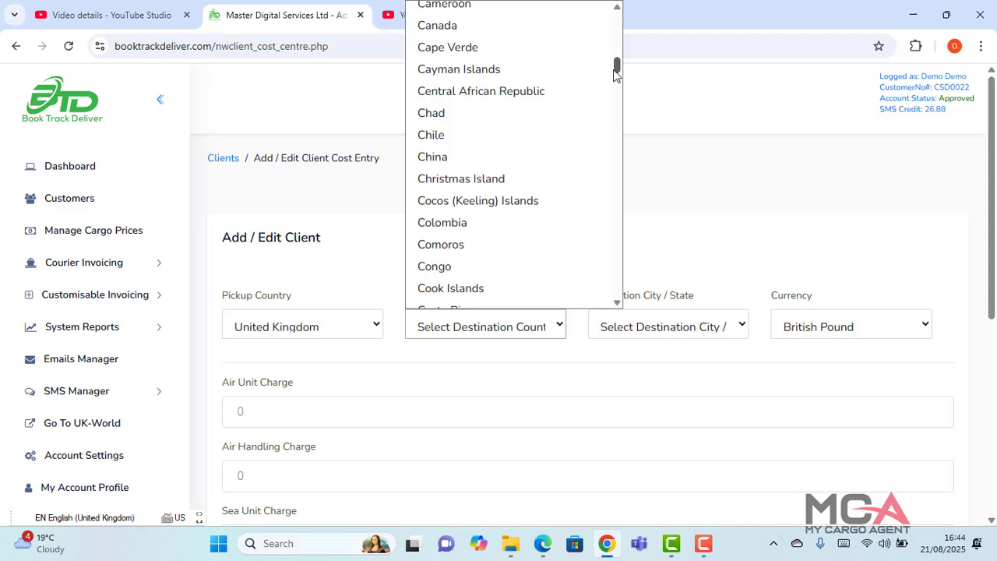
pyautogui.moveTo(615, 87); pyautogui.dragTo(616, 66)
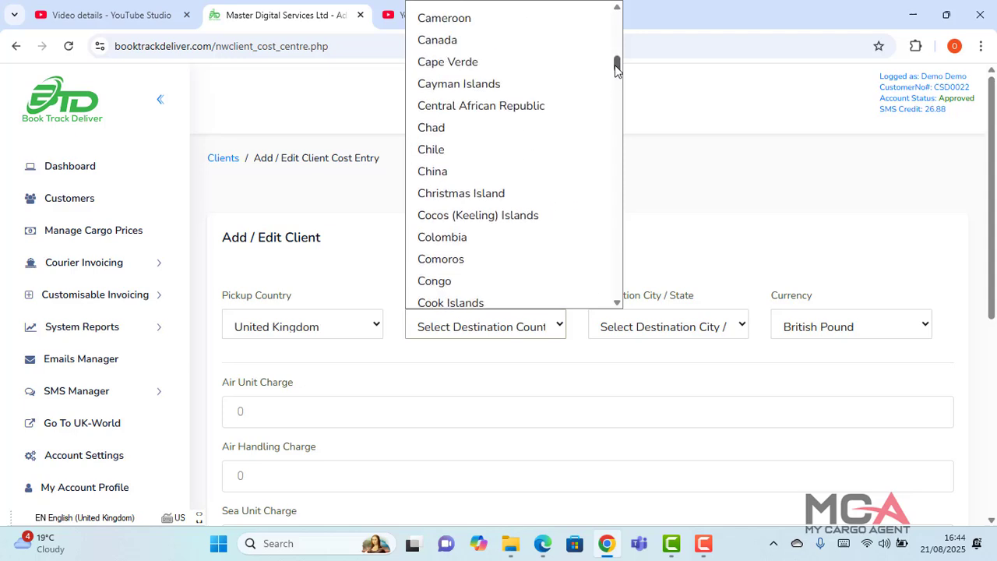
pyautogui.click(433, 173)
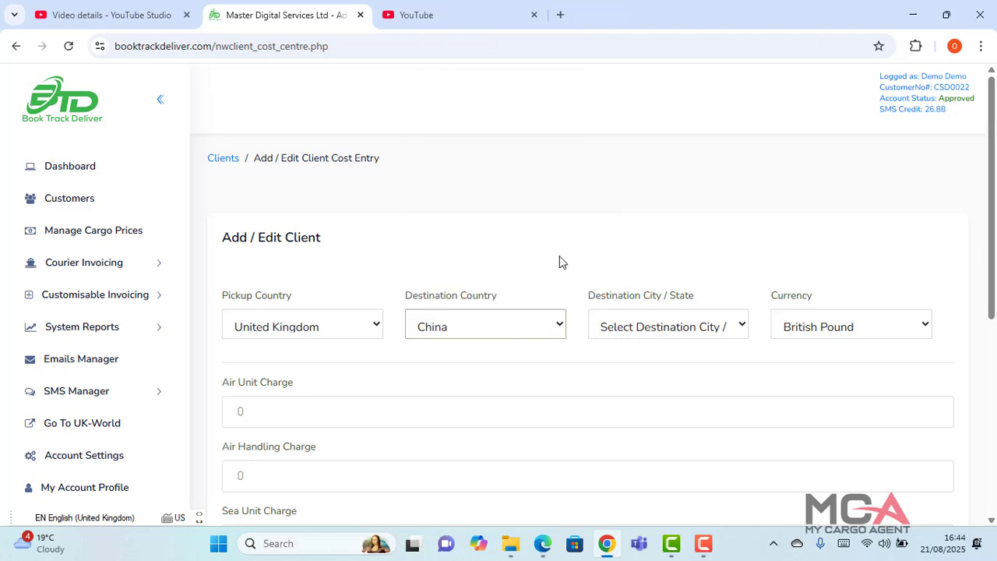
# Step: Set the destination city to Beijing and the currency to United States Dollar
pyautogui.click(643, 329)
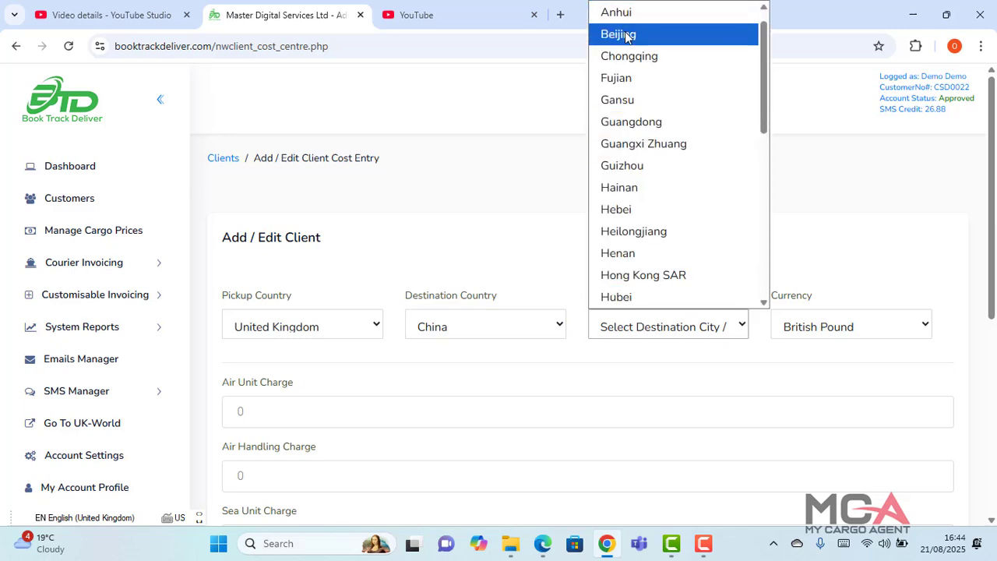
pyautogui.click(627, 34)
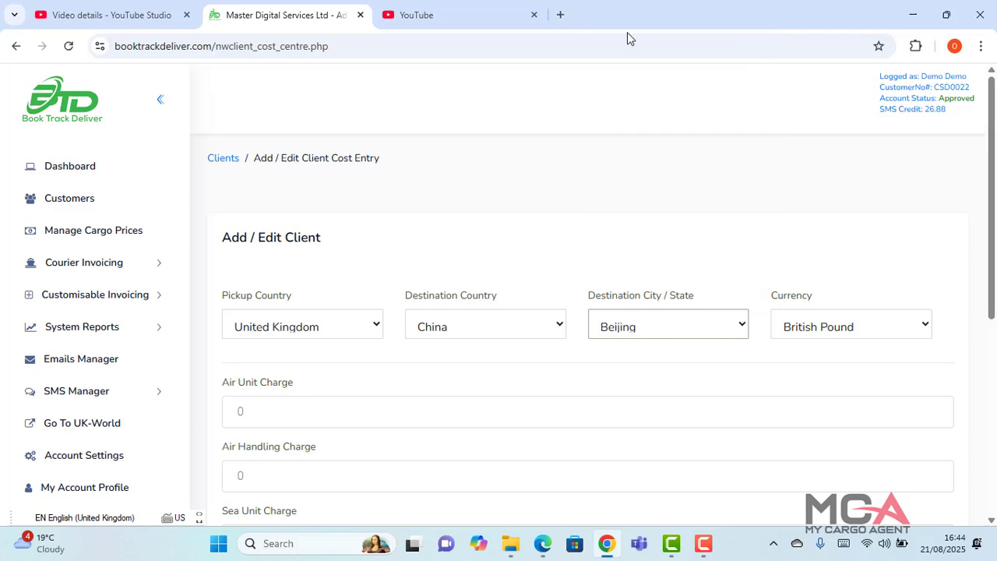
pyautogui.click(838, 330)
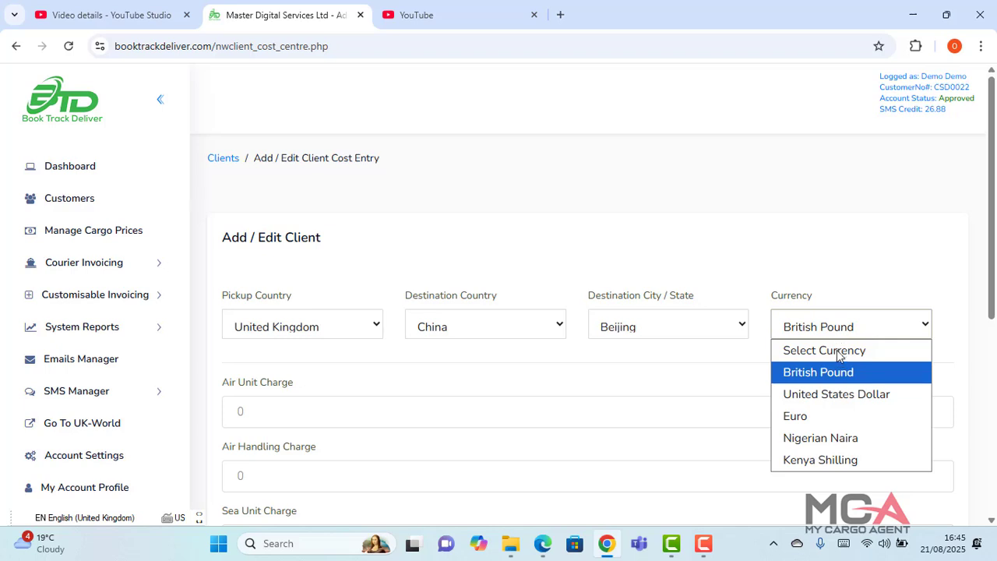
pyautogui.click(861, 395)
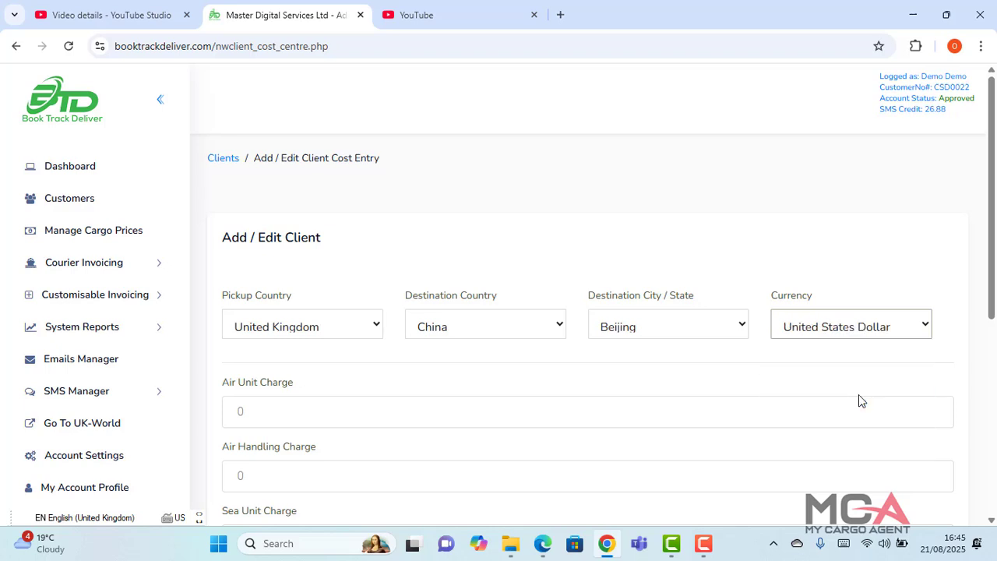
# Step: Set the air unit charge to 4.0 and the air handling charge to 25
pyautogui.click(246, 397)
pyautogui.press('BackSpace')
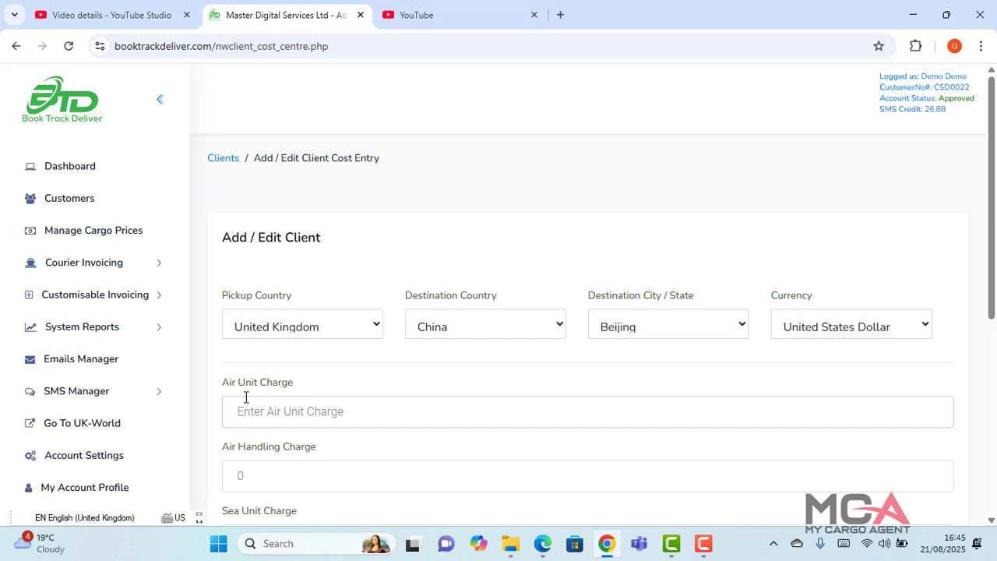
pyautogui.write('3')
pyautogui.press('BackSpace')
pyautogui.write('4.0')
pyautogui.click(260, 473)
pyautogui.press('BackSpace')
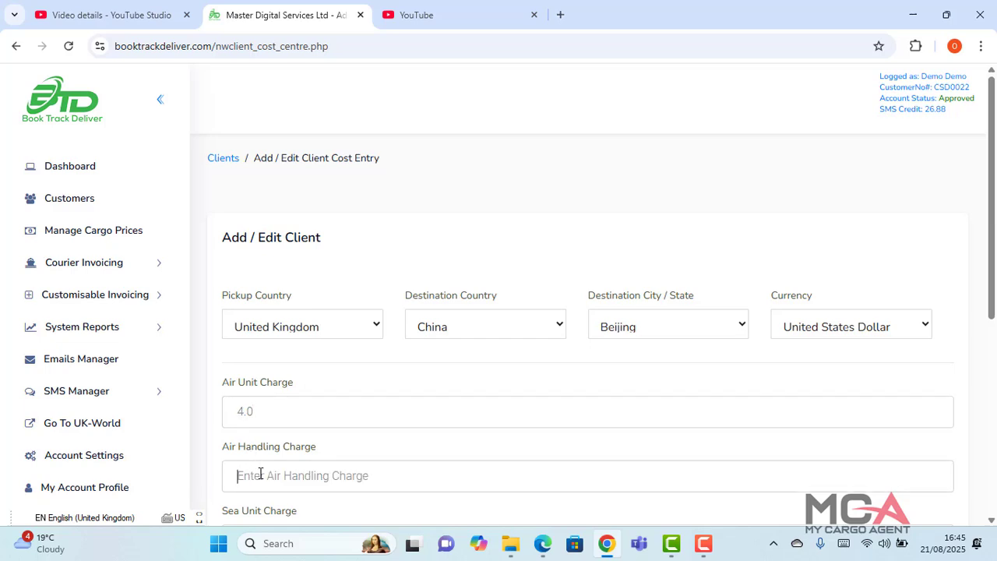
pyautogui.write('25')
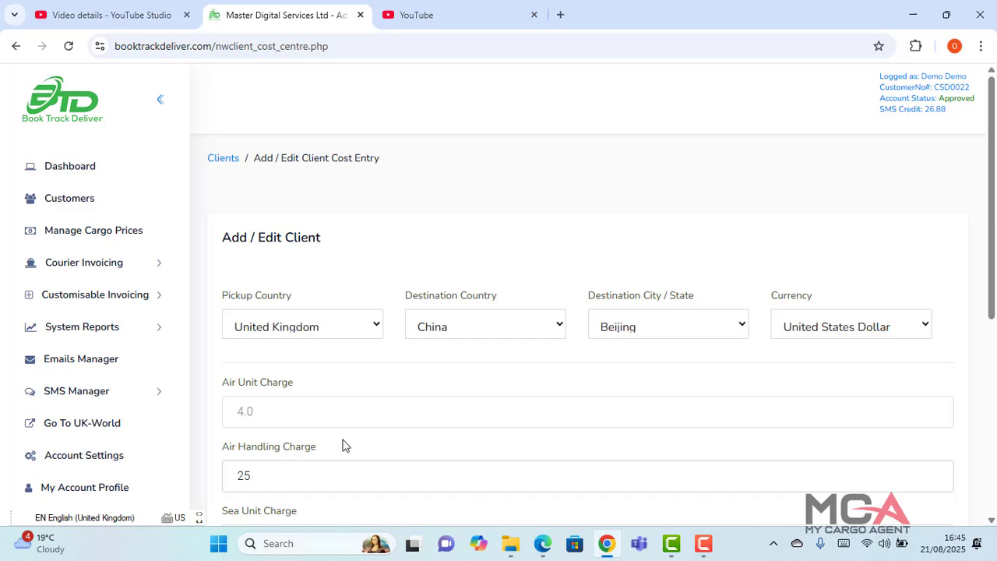
pyautogui.click(345, 445)
# Step: Set the sea unit charge to 250 and the sea handling charge to 50
pyautogui.scroll(-3, 345, 444)
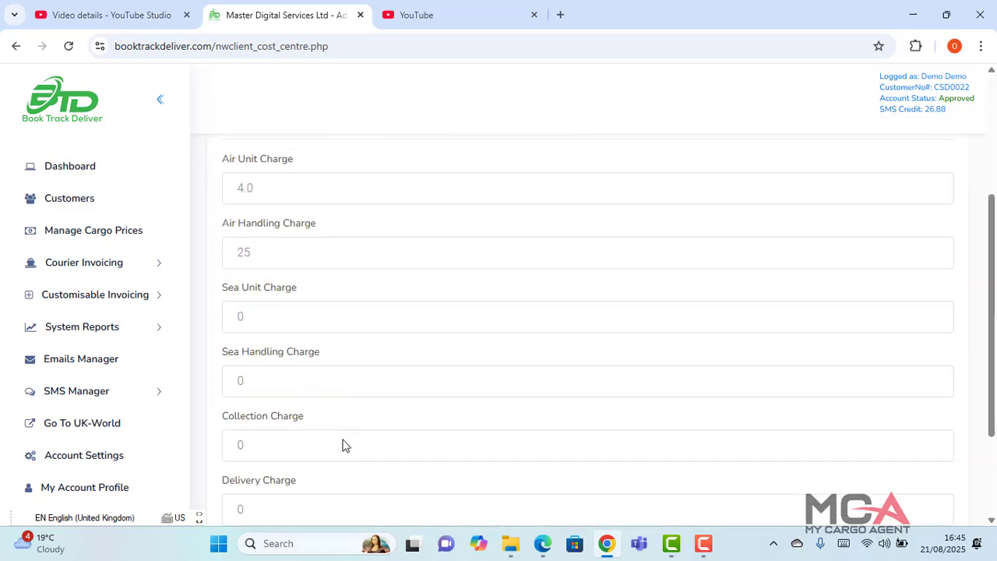
pyautogui.scroll(-1, 278, 305)
pyautogui.click(247, 258)
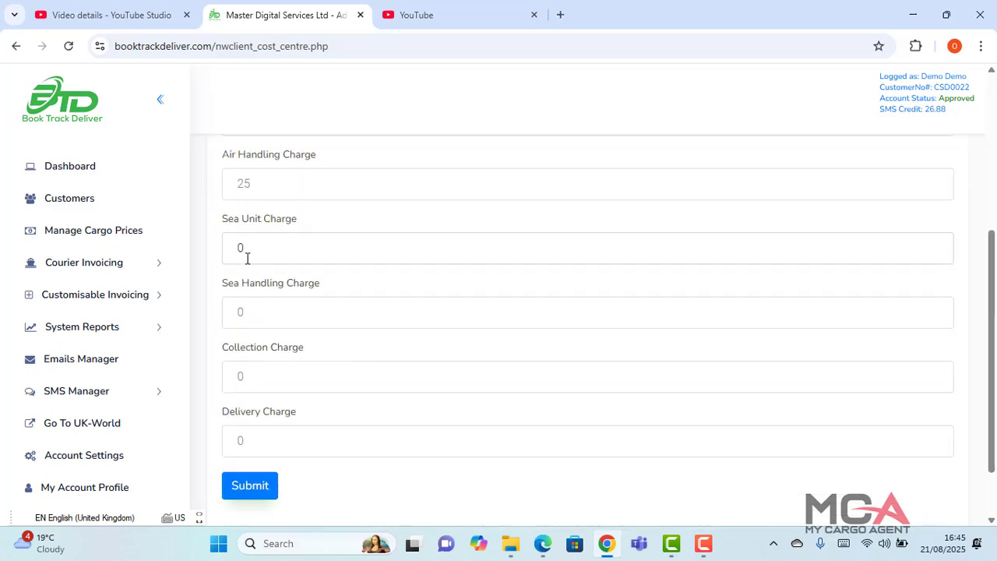
pyautogui.press('BackSpace')
pyautogui.write('250')
pyautogui.click(252, 308)
pyautogui.press('BackSpace')
pyautogui.write('50')
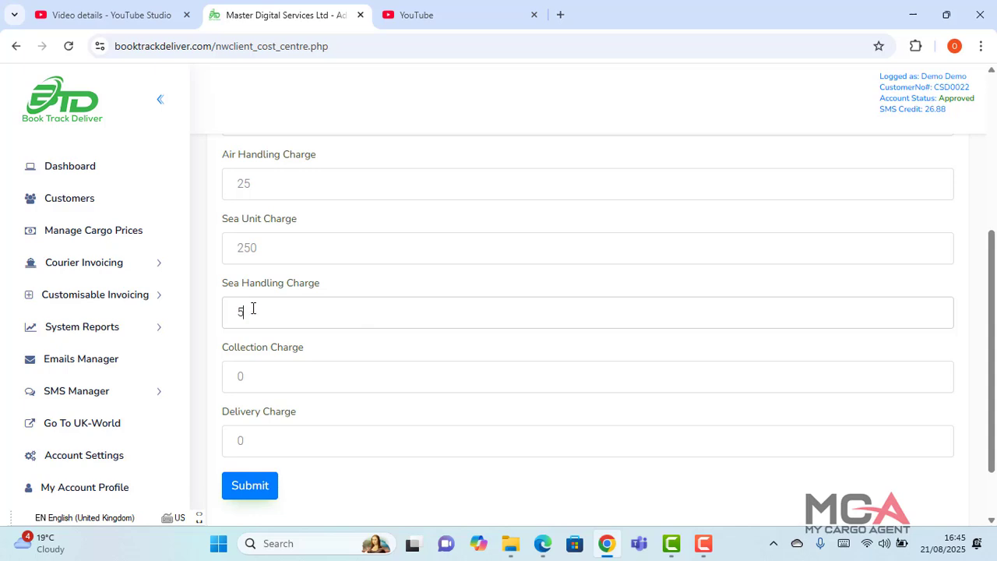
# Step: Set both the collection charge and the delivery charge to 50 and submit the cargo price entry
pyautogui.click(252, 377)
pyautogui.press('BackSpace')
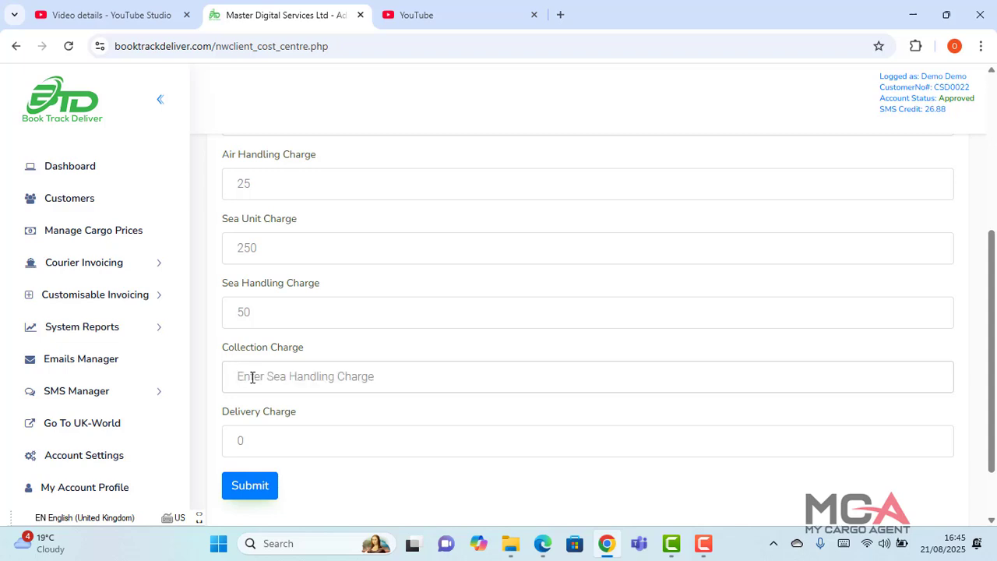
pyautogui.write('50')
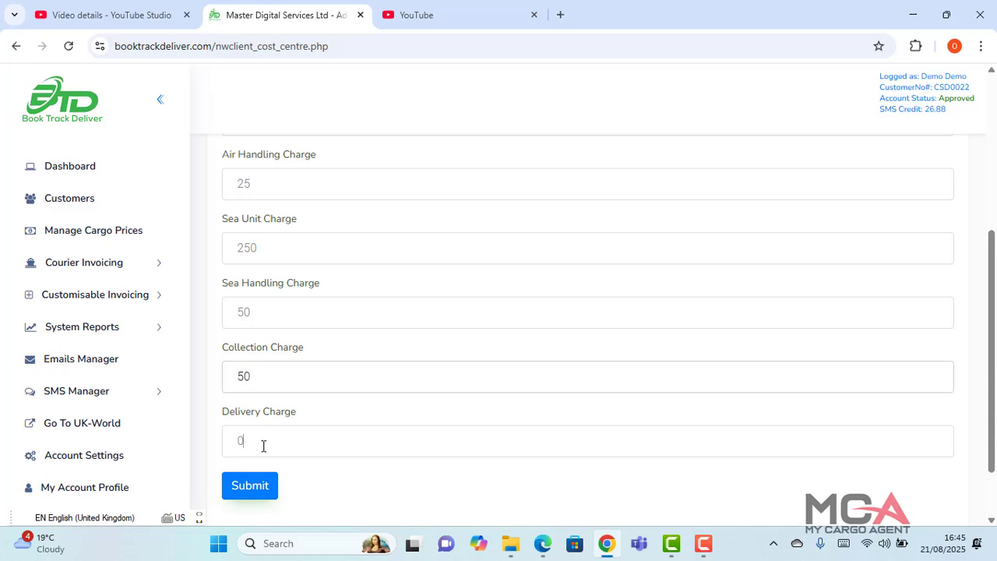
pyautogui.press('BackSpace')
pyautogui.write('50')
pyautogui.click(249, 485)
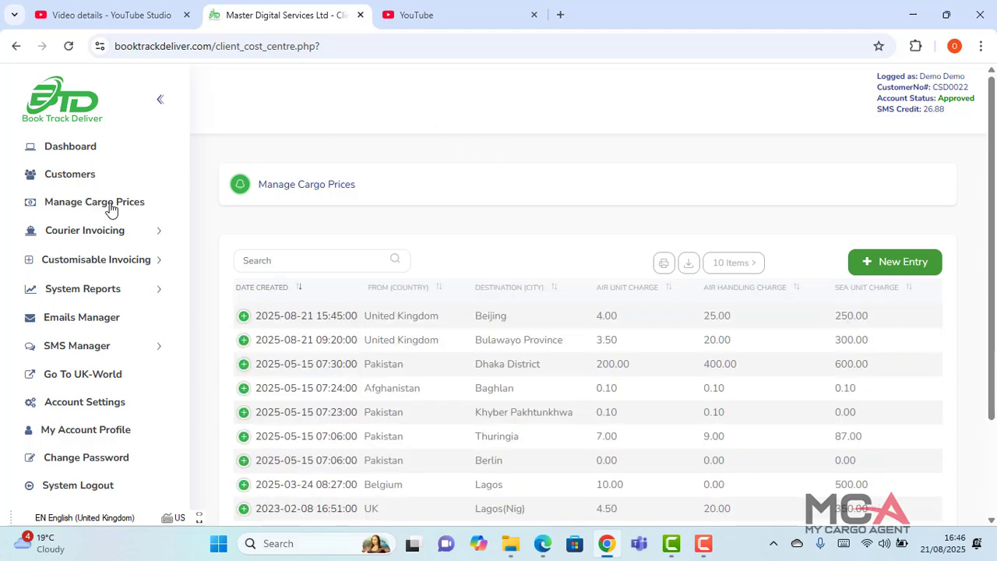
# Step: Start a new courier invoice for the existing customer MDS and continue to the collection information
pyautogui.click(98, 237)
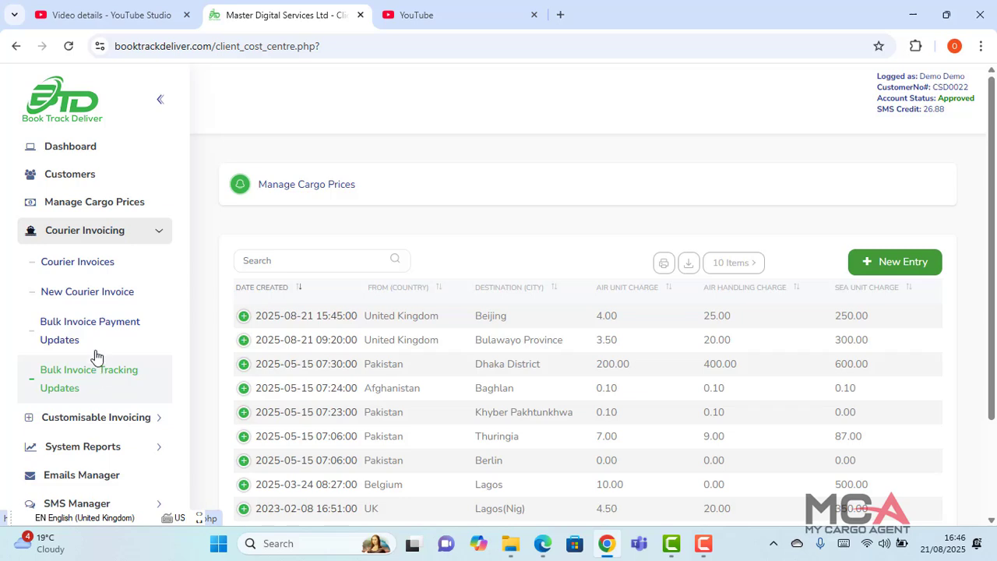
pyautogui.click(85, 299)
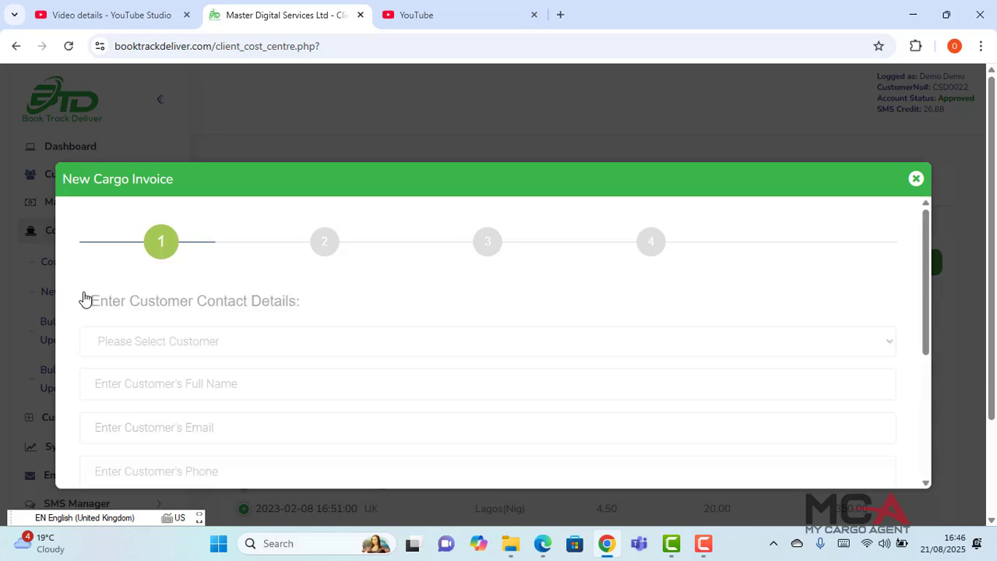
pyautogui.click(156, 349)
pyautogui.click(127, 396)
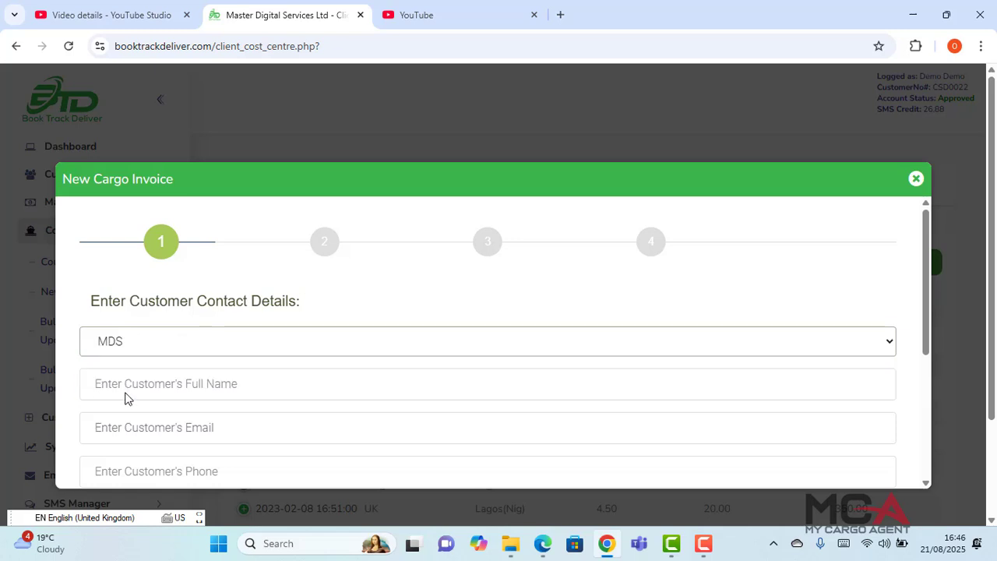
pyautogui.click(239, 355)
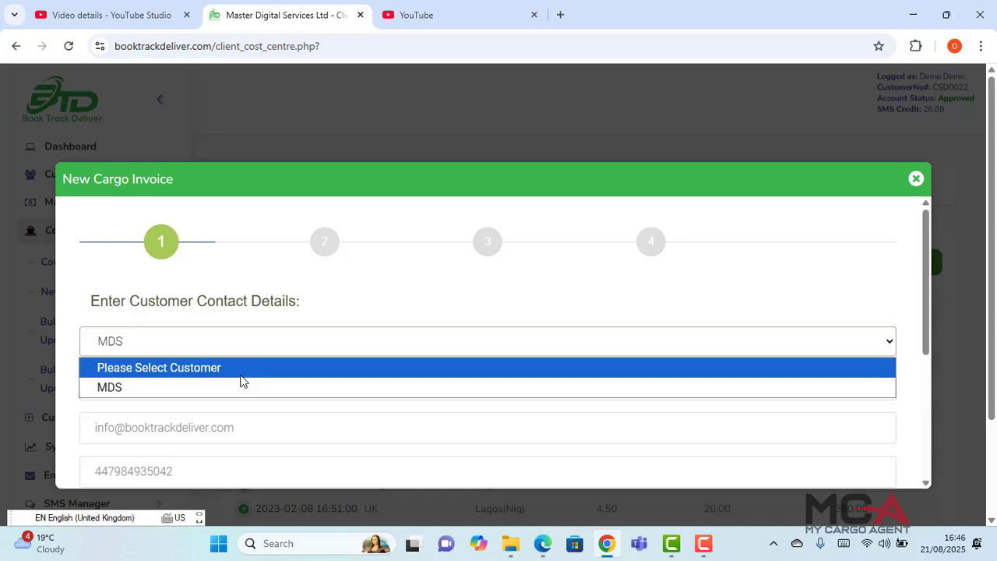
pyautogui.click(240, 387)
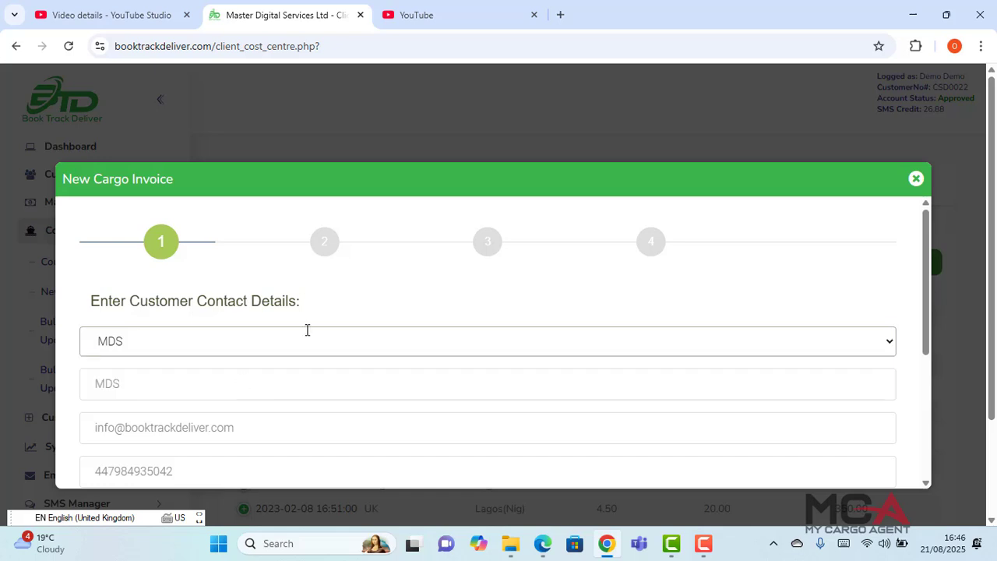
pyautogui.click(378, 298)
pyautogui.scroll(-5, 377, 298)
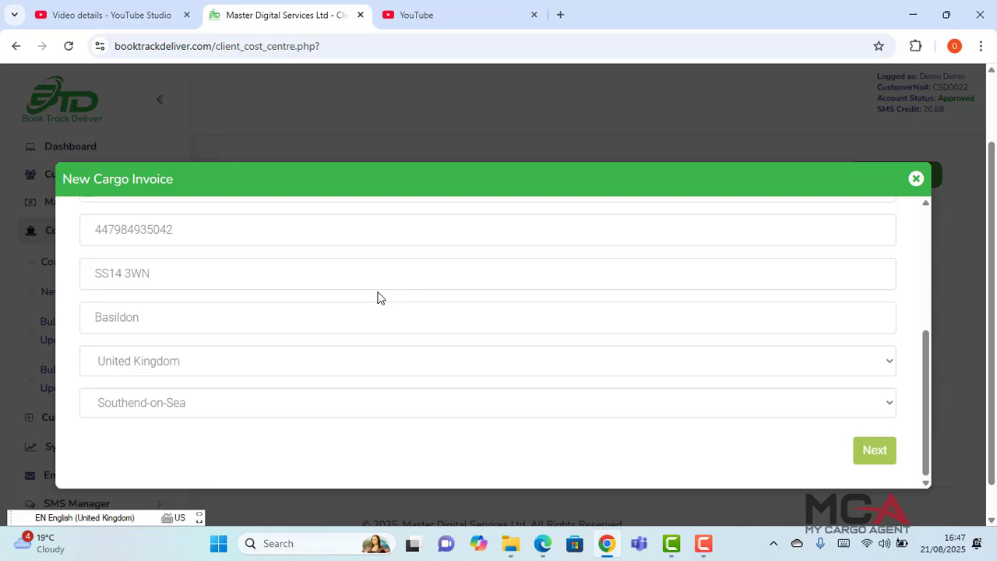
pyautogui.click(873, 450)
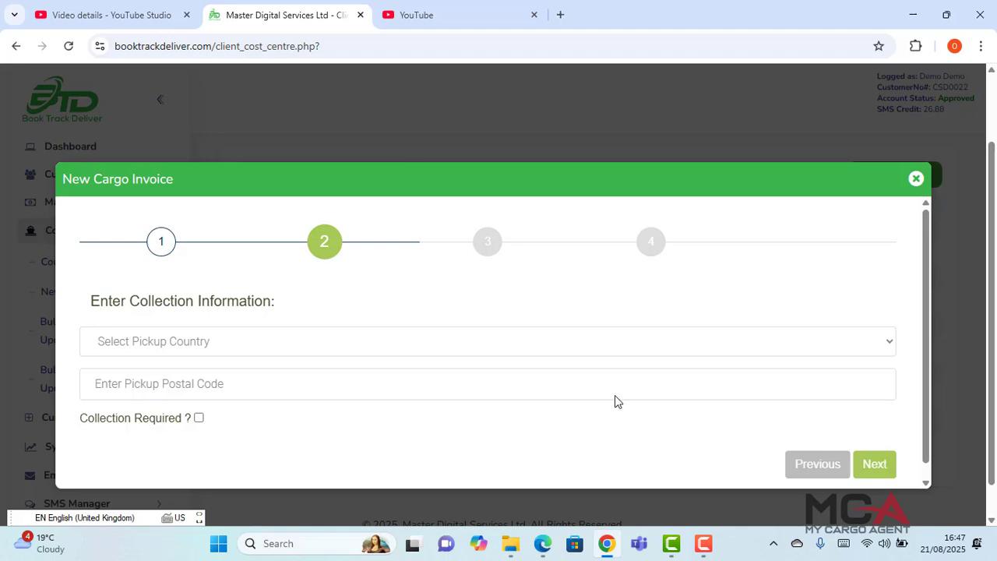
pyautogui.click(363, 340)
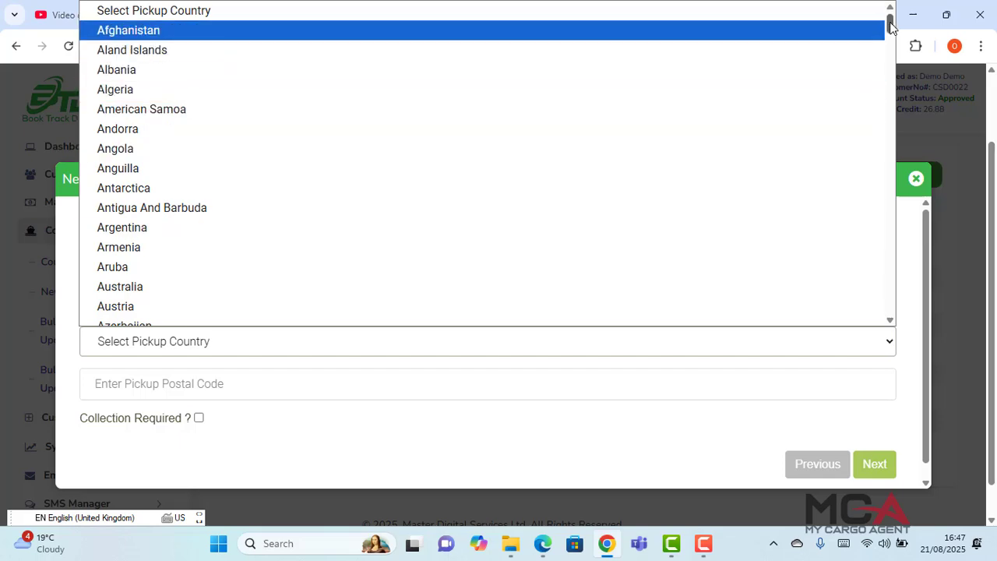
pyautogui.moveTo(891, 26); pyautogui.dragTo(893, 350)
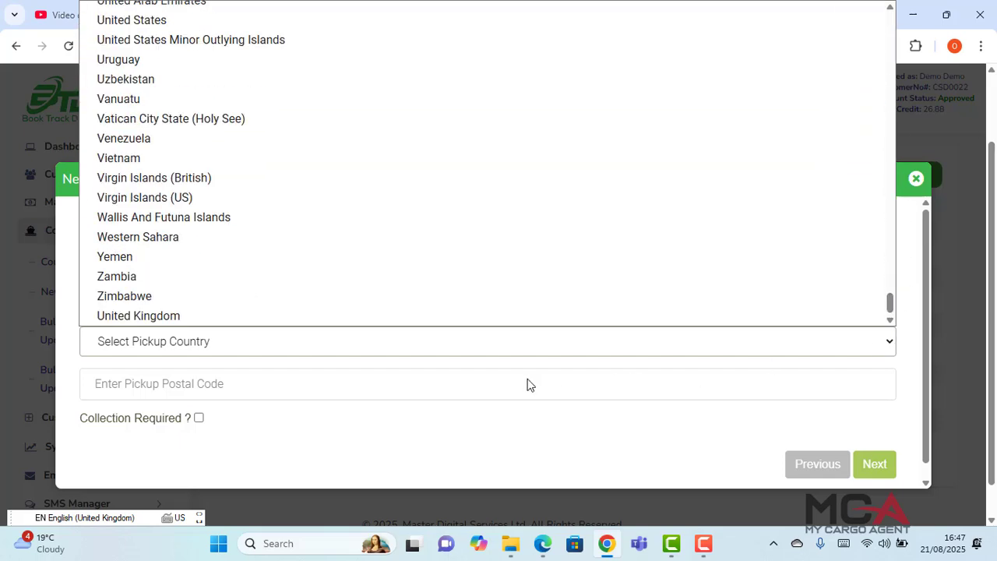
pyautogui.scroll(20, 191, 318)
pyautogui.click(191, 318)
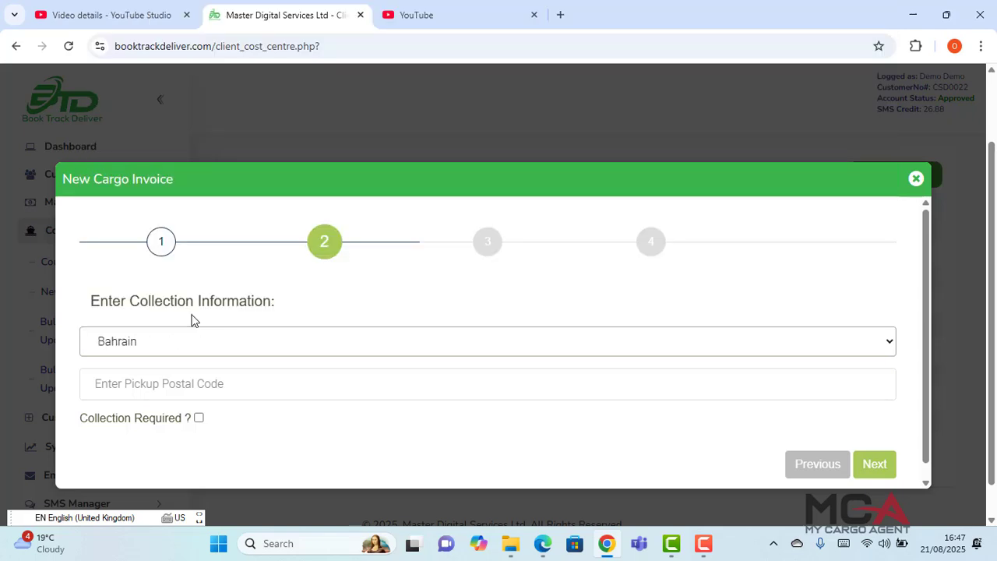
pyautogui.click(635, 348)
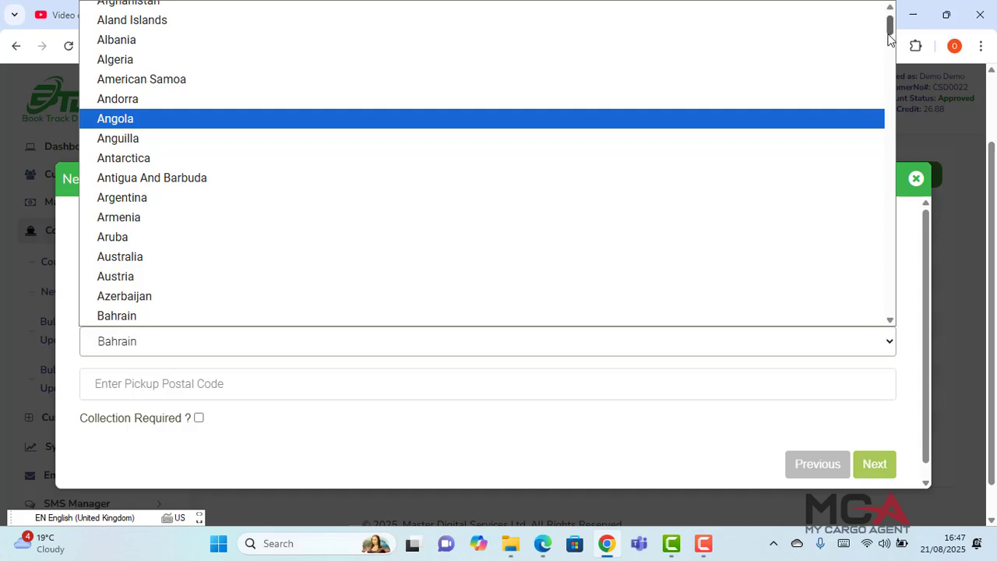
pyautogui.moveTo(890, 35); pyautogui.dragTo(884, 344)
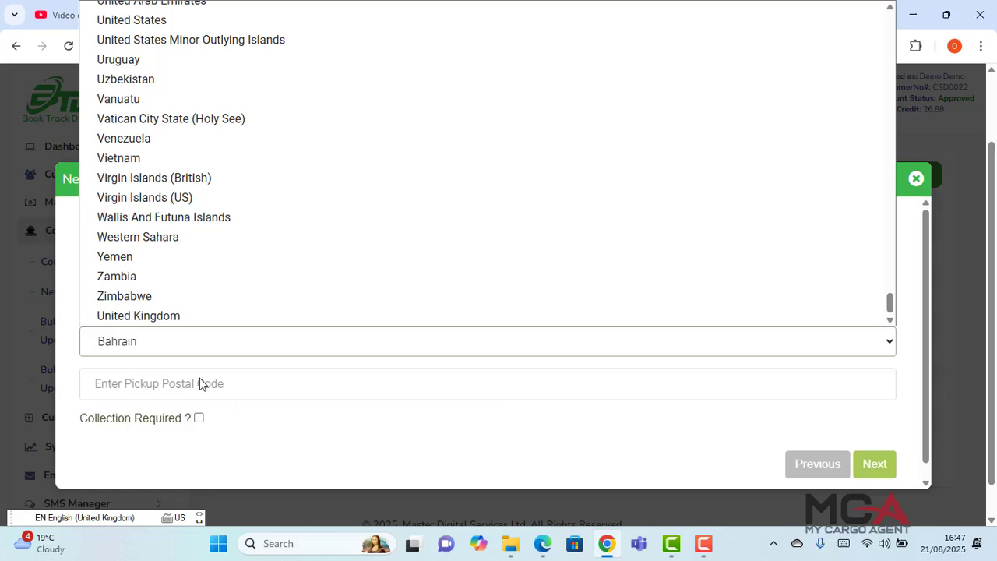
pyautogui.scroll(20, 153, 316)
pyautogui.click(153, 315)
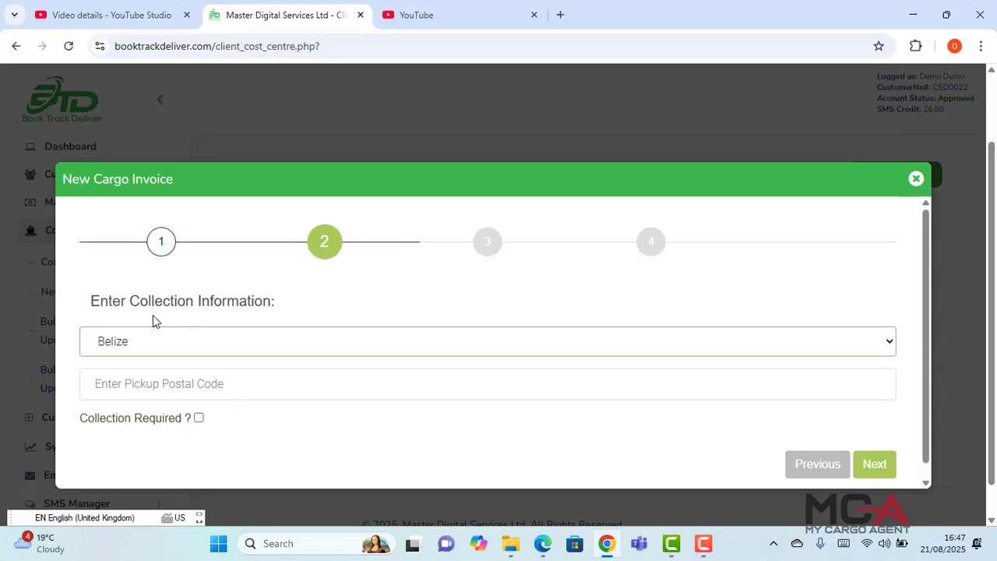
# Step: Set the pickup country of the cargo invoice to United Kingdom
pyautogui.click(818, 348)
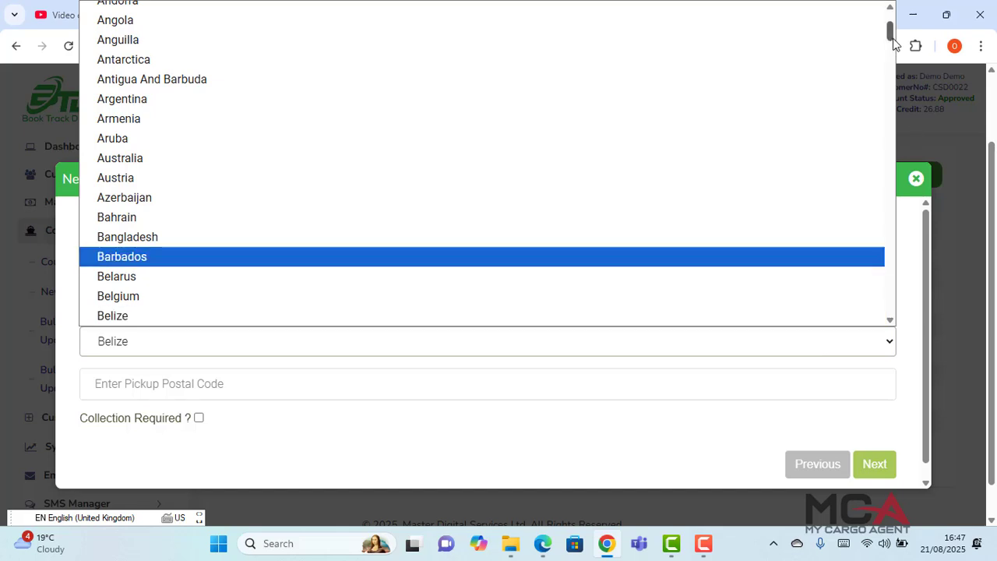
pyautogui.moveTo(890, 35); pyautogui.dragTo(502, 444)
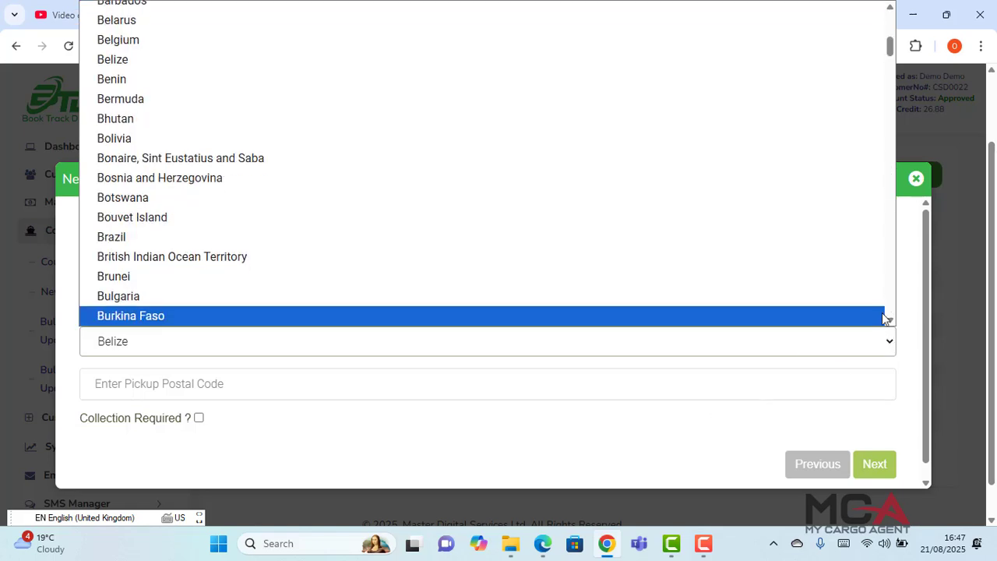
pyautogui.scroll(-5, 894, 328)
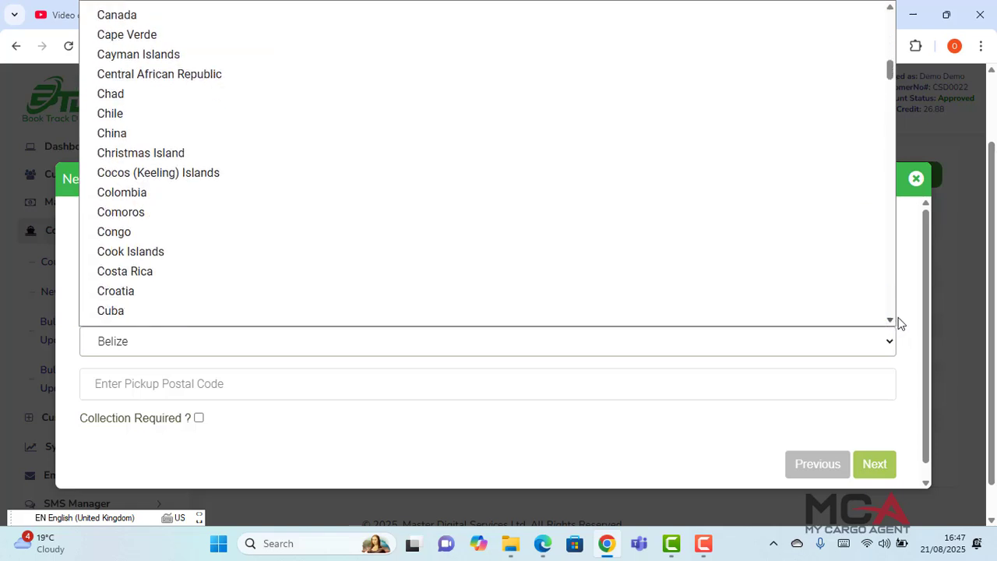
pyautogui.moveTo(891, 70); pyautogui.dragTo(888, 335)
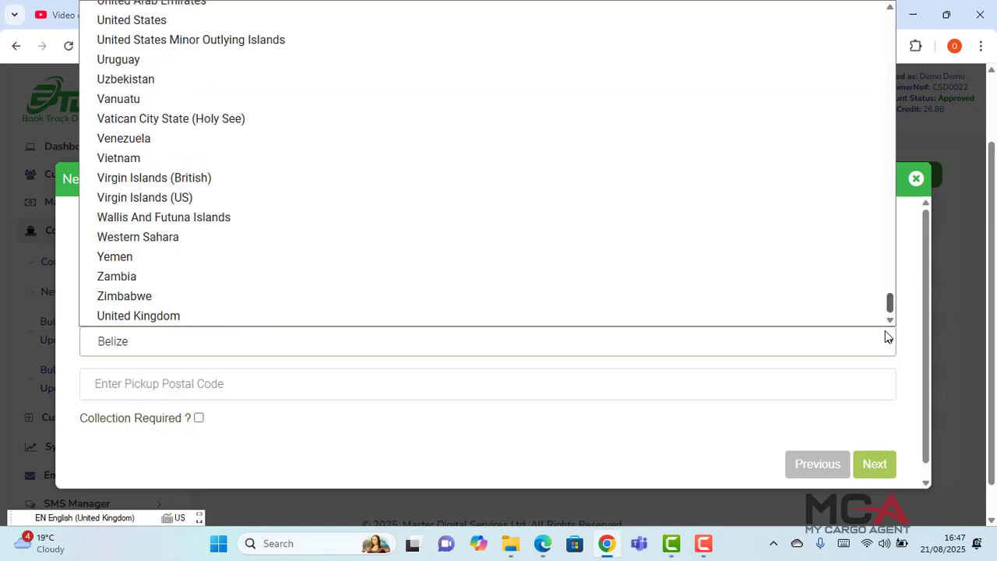
pyautogui.press('d')
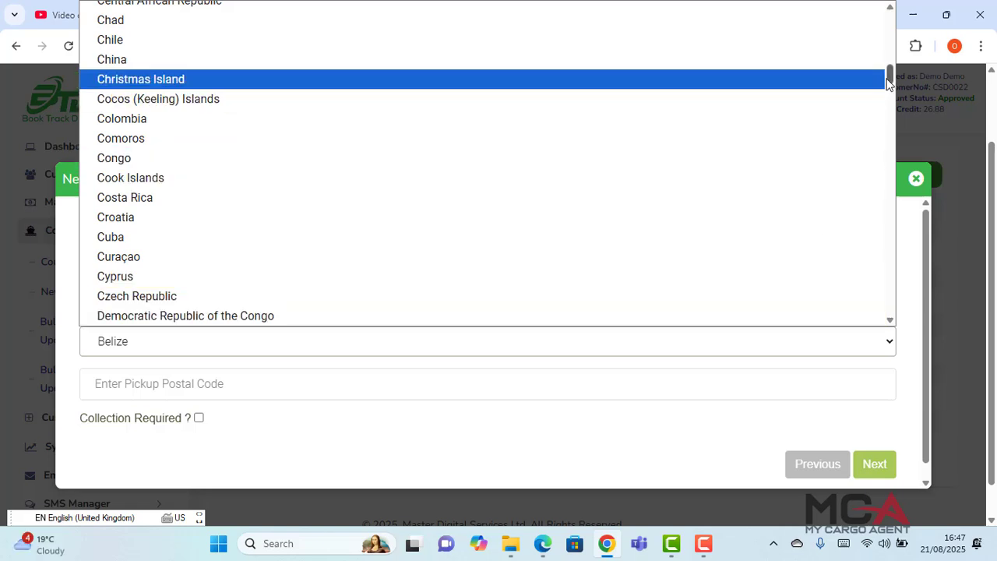
pyautogui.scroll(-20, 879, 211)
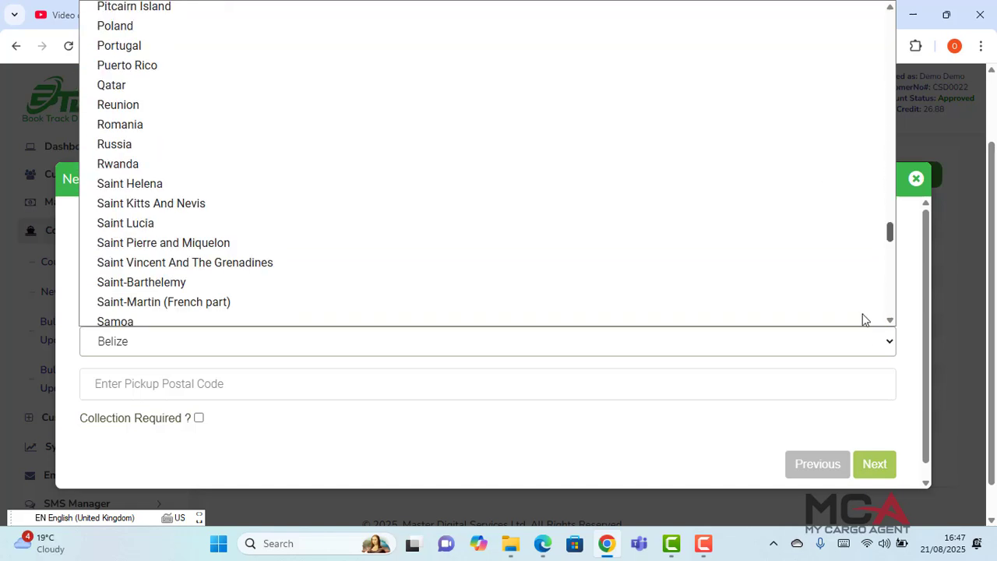
pyautogui.press('d')
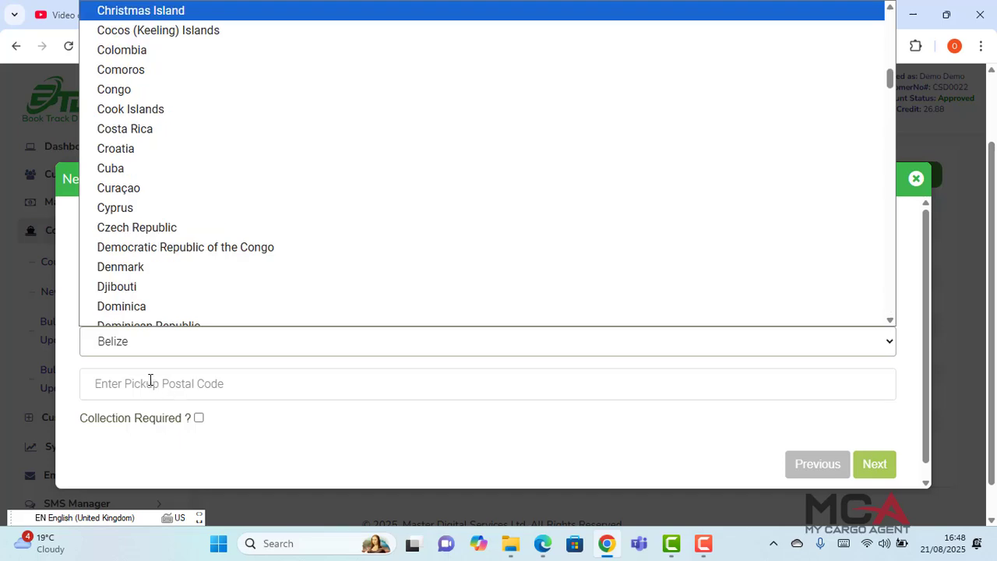
pyautogui.press('Down')
pyautogui.press('Down')
pyautogui.press('Down')
pyautogui.press('Down')
pyautogui.press('Down')
pyautogui.press('Down')
pyautogui.press('Down')
pyautogui.press('Down')
pyautogui.press('Down')
pyautogui.press('Down')
pyautogui.press('Down')
pyautogui.press('Down')
pyautogui.press('Down')
pyautogui.press('Down')
pyautogui.press('Down')
pyautogui.press('Down')
pyautogui.press('Down')
pyautogui.press('Down')
pyautogui.press('Down')
pyautogui.press('Down')
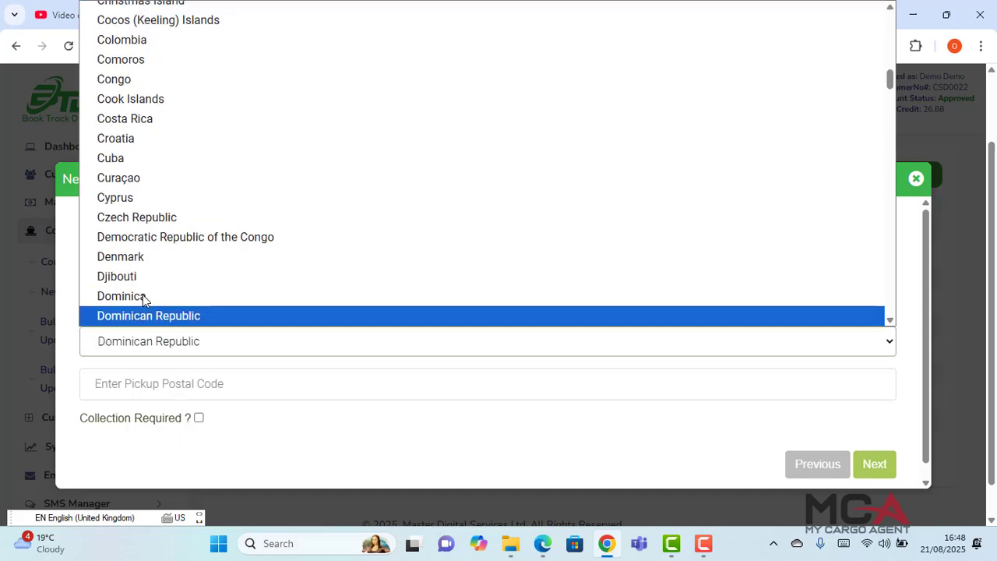
pyautogui.press('Down')
pyautogui.press('Down')
pyautogui.press('Down')
pyautogui.press('Down')
pyautogui.press('Down')
pyautogui.press('Down')
pyautogui.press('Down')
pyautogui.press('Down')
pyautogui.press('Down')
pyautogui.press('Down')
pyautogui.press('Down')
pyautogui.press('Down')
pyautogui.press('Down')
pyautogui.press('Down')
pyautogui.press('Down')
pyautogui.press('Down')
pyautogui.press('Down')
pyautogui.press('Down')
pyautogui.press('Down')
pyautogui.press('Down')
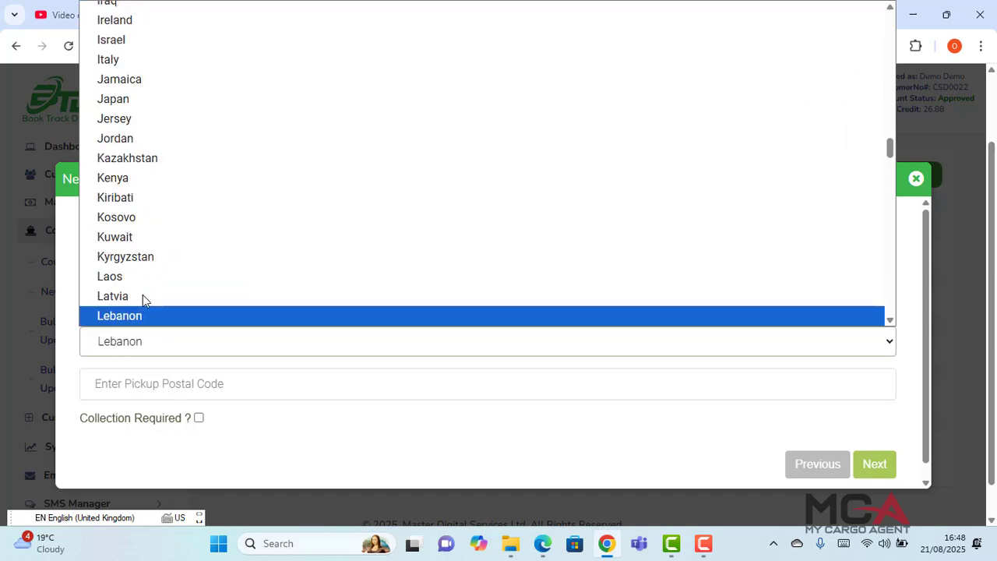
pyautogui.press('Down')
pyautogui.press('Down')
pyautogui.press('Down')
pyautogui.press('Down')
pyautogui.press('Down')
pyautogui.press('Down')
pyautogui.press('Down')
pyautogui.press('Down')
pyautogui.press('Down')
pyautogui.press('Down')
pyautogui.press('Down')
pyautogui.press('Down')
pyautogui.press('Down')
pyautogui.press('Down')
pyautogui.press('Down')
pyautogui.press('Down')
pyautogui.press('Down')
pyautogui.press('Down')
pyautogui.press('Down')
pyautogui.press('Down')
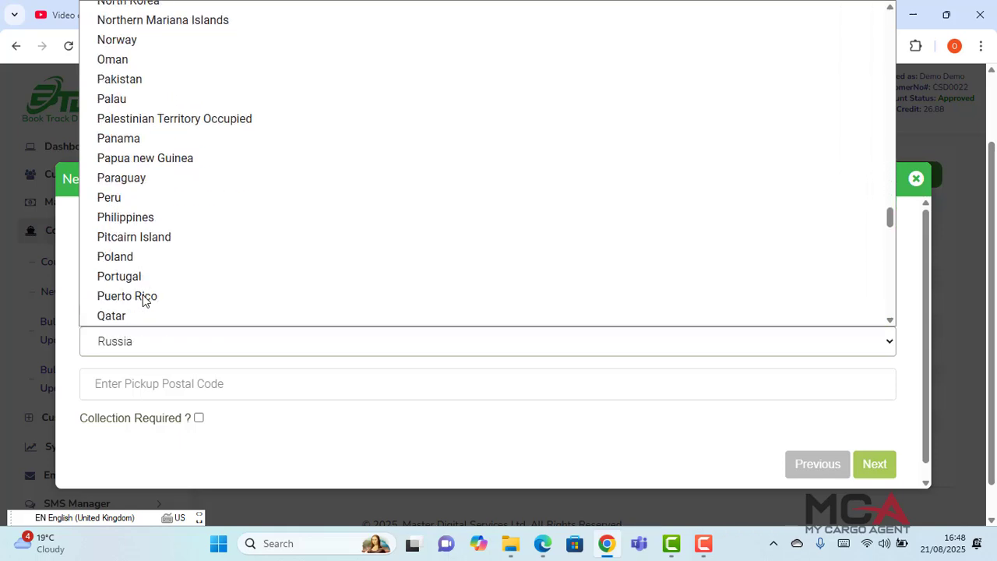
pyautogui.press('Down')
pyautogui.press('Down')
pyautogui.press('Down')
pyautogui.press('Down')
pyautogui.press('Down')
pyautogui.press('Down')
pyautogui.press('Down')
pyautogui.press('Down')
pyautogui.press('Down')
pyautogui.press('Down')
pyautogui.press('Down')
pyautogui.press('Down')
pyautogui.press('Down')
pyautogui.press('Down')
pyautogui.press('Down')
pyautogui.press('Down')
pyautogui.press('Down')
pyautogui.press('Down')
pyautogui.press('Down')
pyautogui.press('Down')
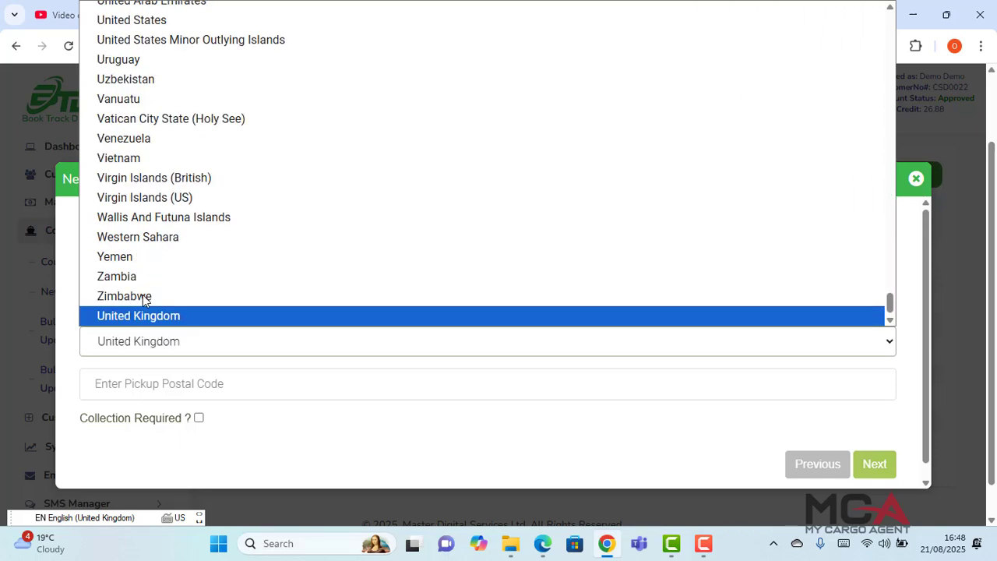
pyautogui.click(89, 320)
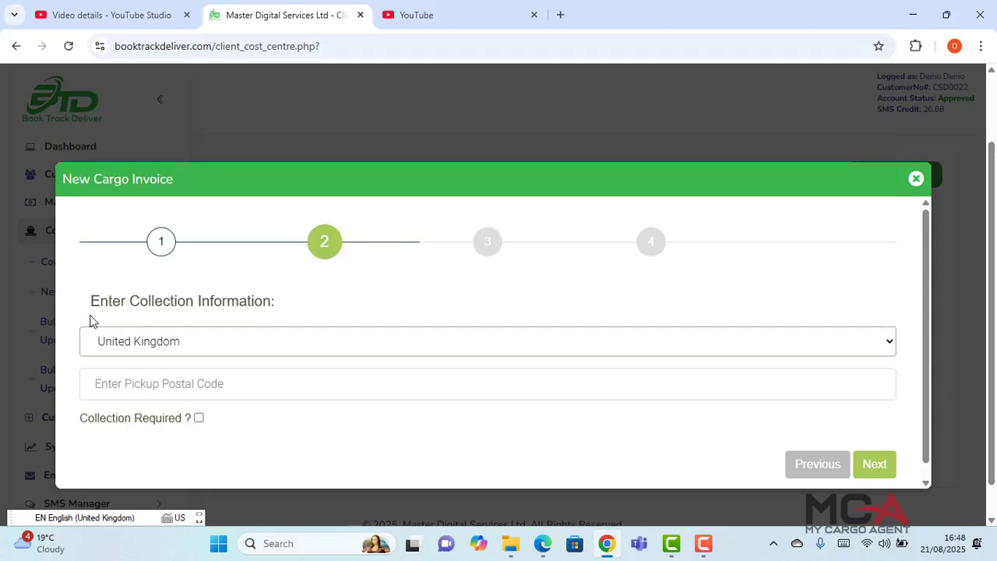
# Step: Fill in the pickup postal code and mark collection as required for the invoice
pyautogui.click(134, 389)
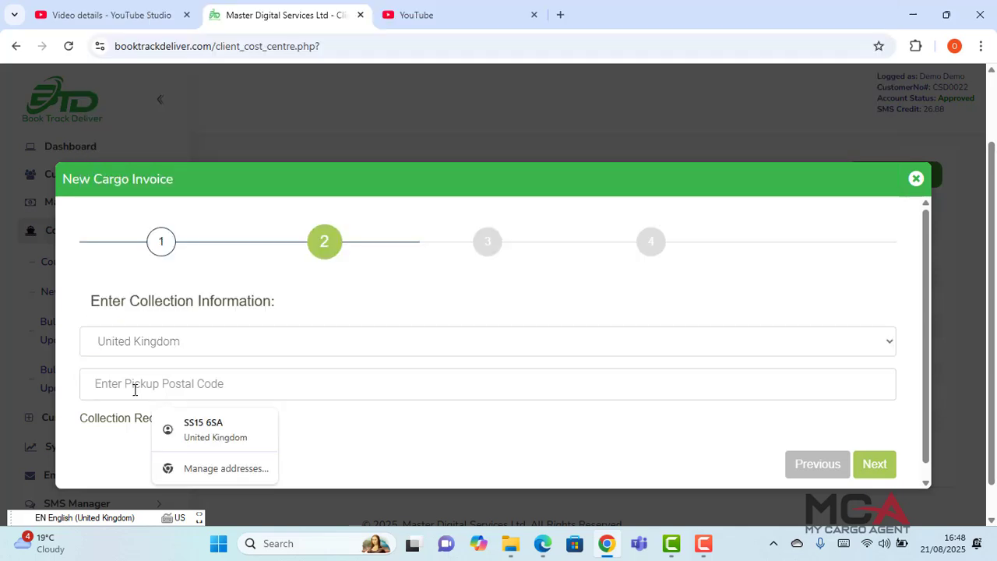
pyautogui.write('SS1')
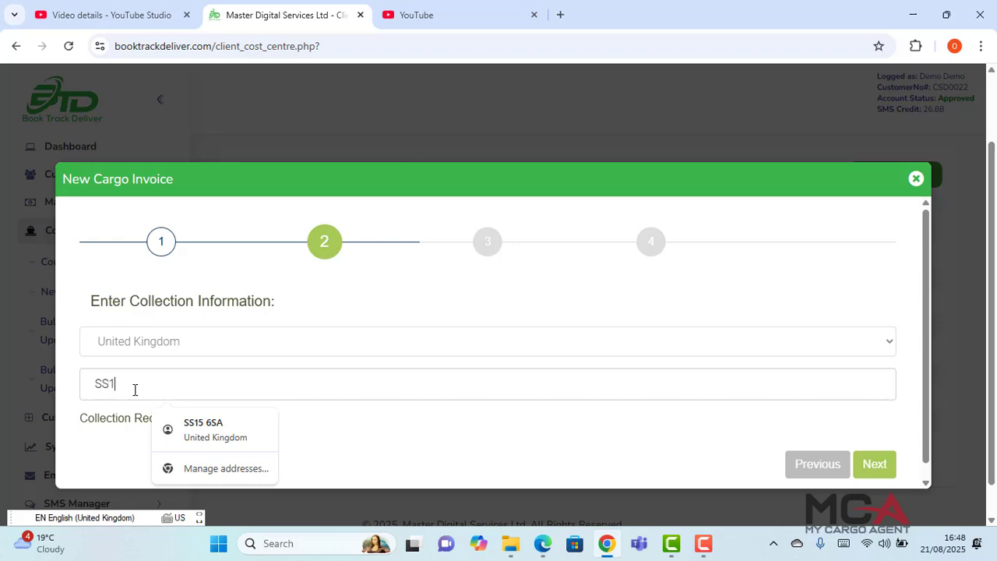
pyautogui.write('4')
pyautogui.click(181, 423)
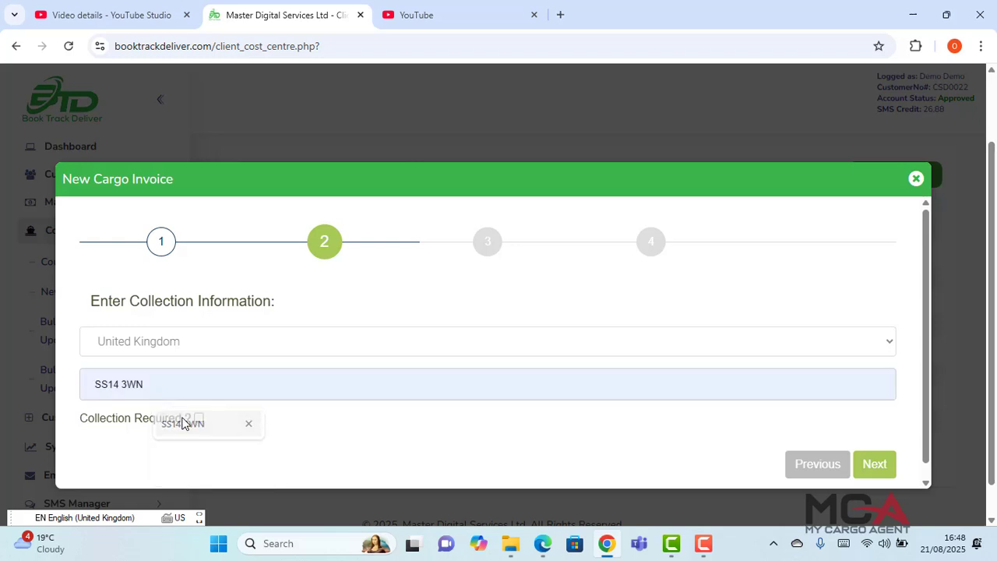
pyautogui.click(201, 421)
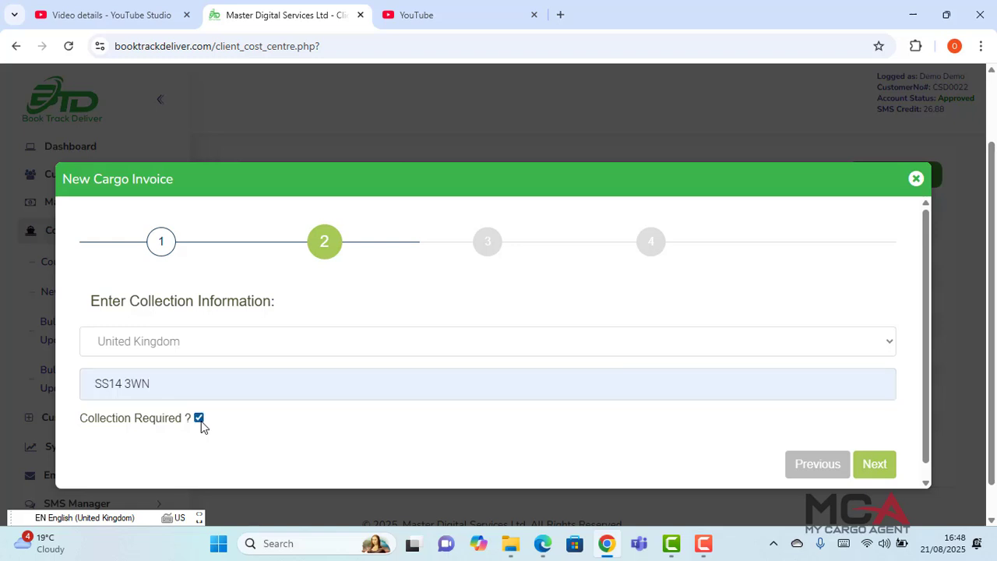
# Step: Continue to the destination information and set the service to Air
pyautogui.click(886, 458)
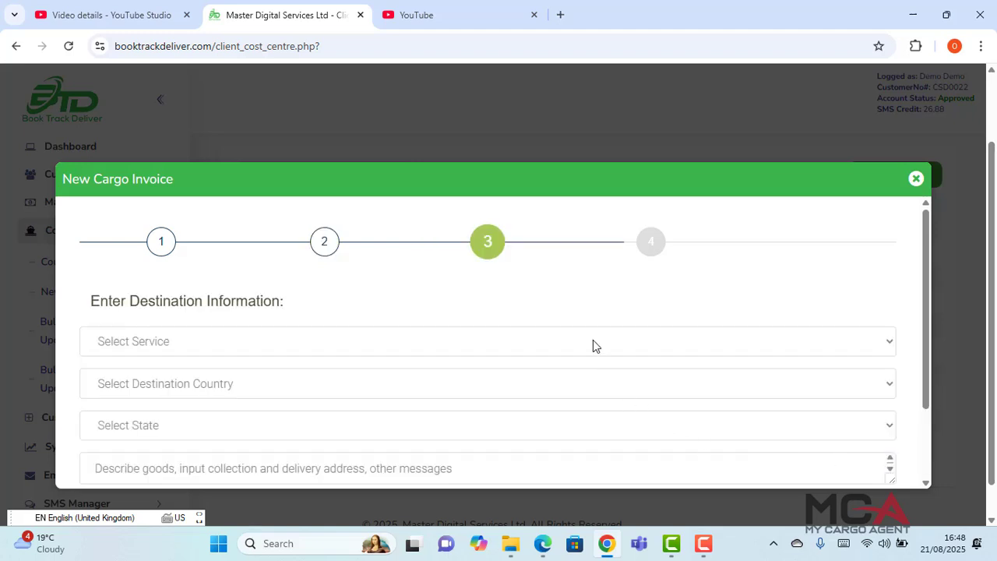
pyautogui.click(592, 341)
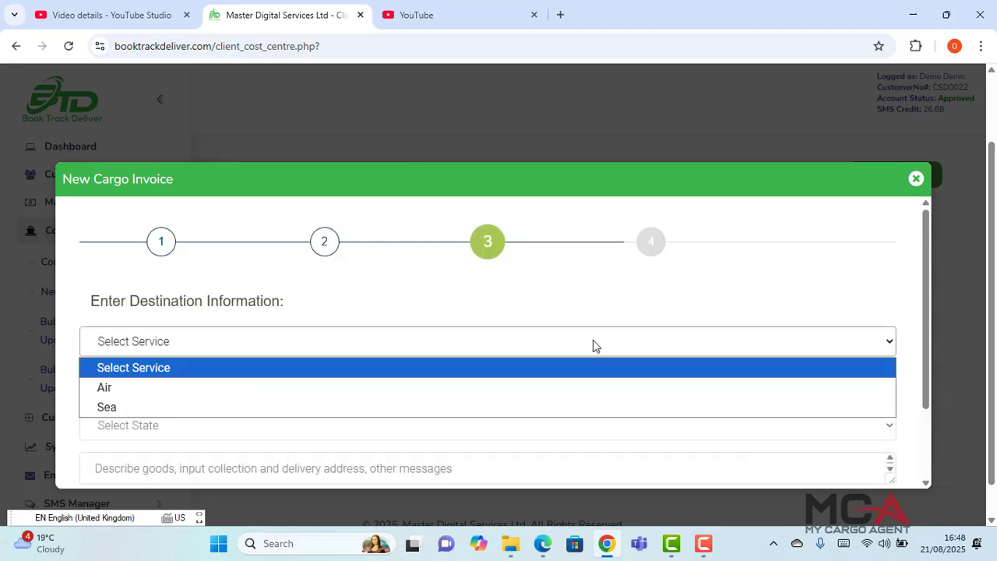
pyautogui.click(404, 387)
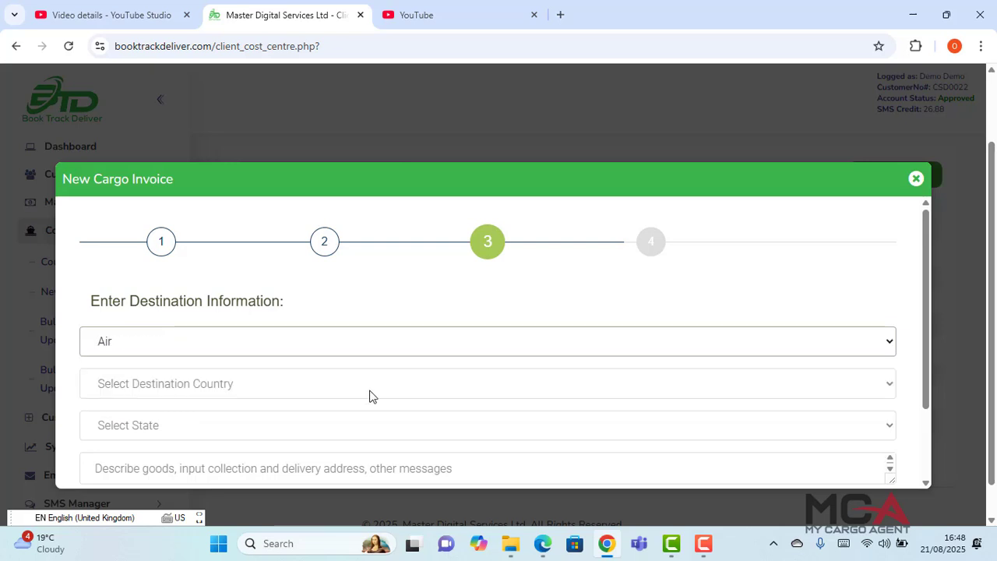
# Step: Try to set the destination country of the cargo invoice to China
pyautogui.click(369, 384)
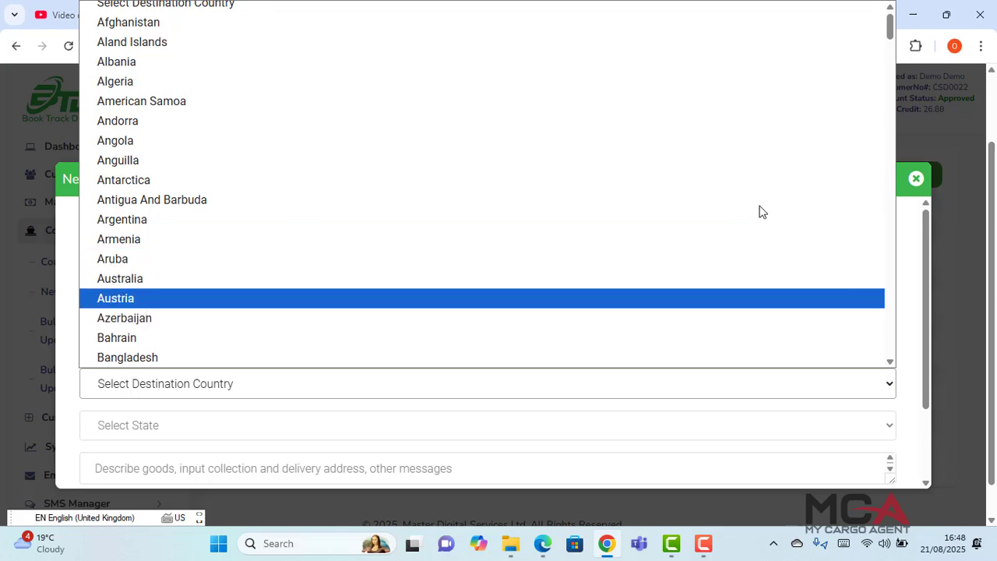
pyautogui.press('Down')
pyautogui.press('Down')
pyautogui.press('Down')
pyautogui.press('Down')
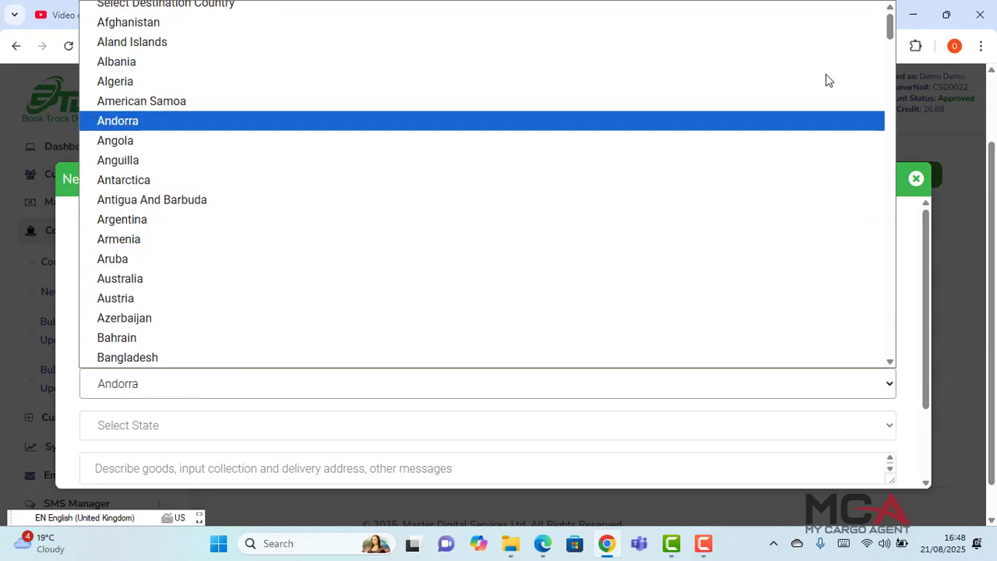
pyautogui.press('Down')
pyautogui.press('Down')
pyautogui.press('Down')
pyautogui.press('Down')
pyautogui.press('Down')
pyautogui.press('Down')
pyautogui.press('Down')
pyautogui.press('Down')
pyautogui.press('Down')
pyautogui.press('Down')
pyautogui.press('Down')
pyautogui.press('Down')
pyautogui.press('Down')
pyautogui.press('Down')
pyautogui.press('Down')
pyautogui.press('Down')
pyautogui.press('Down')
pyautogui.press('Down')
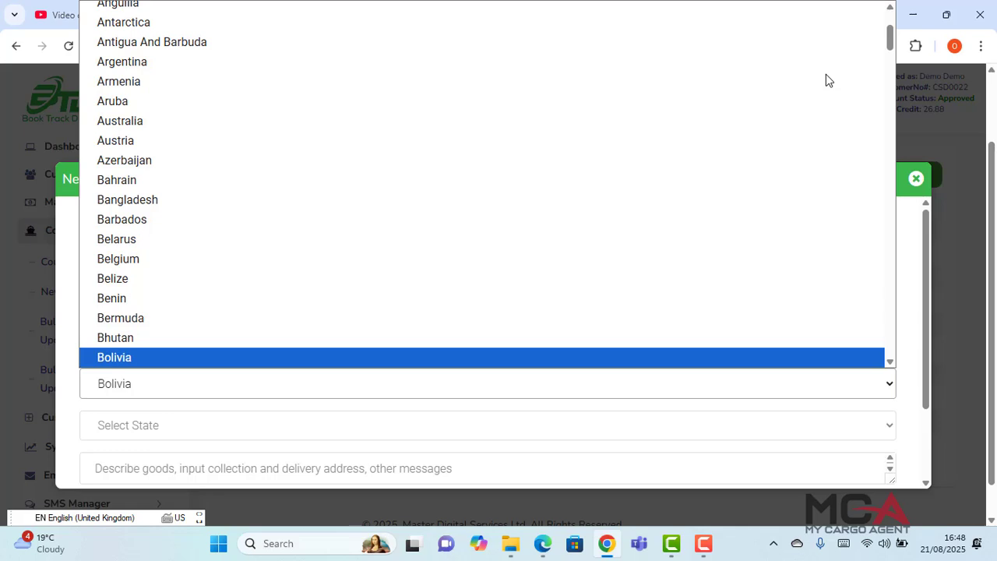
pyautogui.press('Down')
pyautogui.press('Down')
pyautogui.press('Down')
pyautogui.press('Down')
pyautogui.press('Down')
pyautogui.press('Down')
pyautogui.press('Down')
pyautogui.press('Down')
pyautogui.press('Down')
pyautogui.press('Down')
pyautogui.press('Down')
pyautogui.press('Down')
pyautogui.press('Down')
pyautogui.press('Down')
pyautogui.press('Down')
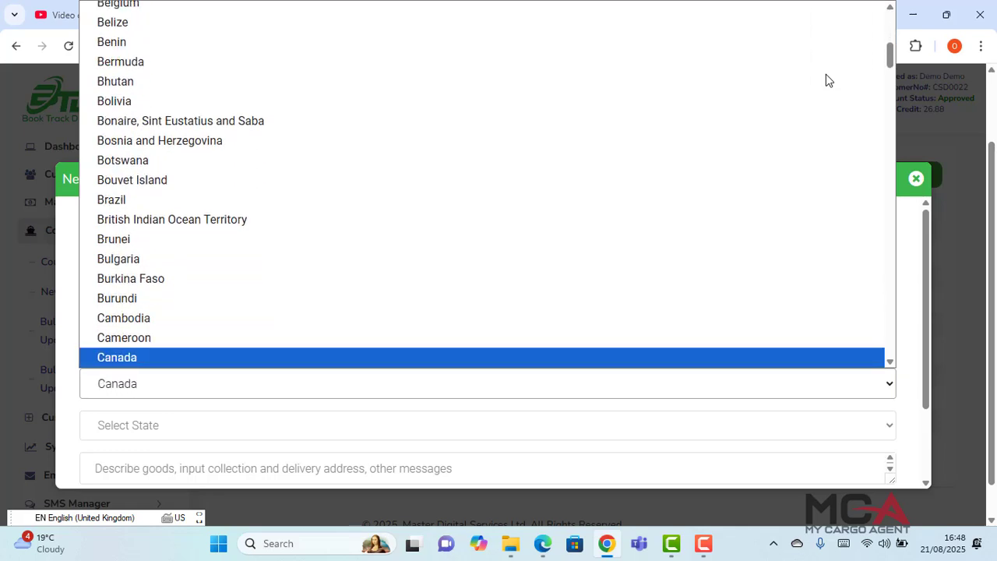
pyautogui.press('Down')
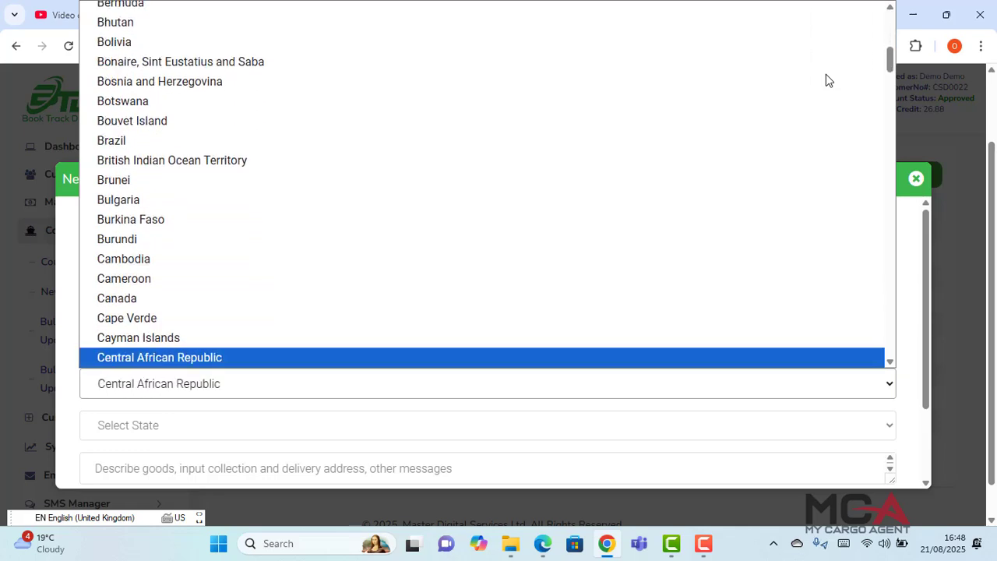
pyautogui.press('Down')
pyautogui.press('Down')
pyautogui.press('Down')
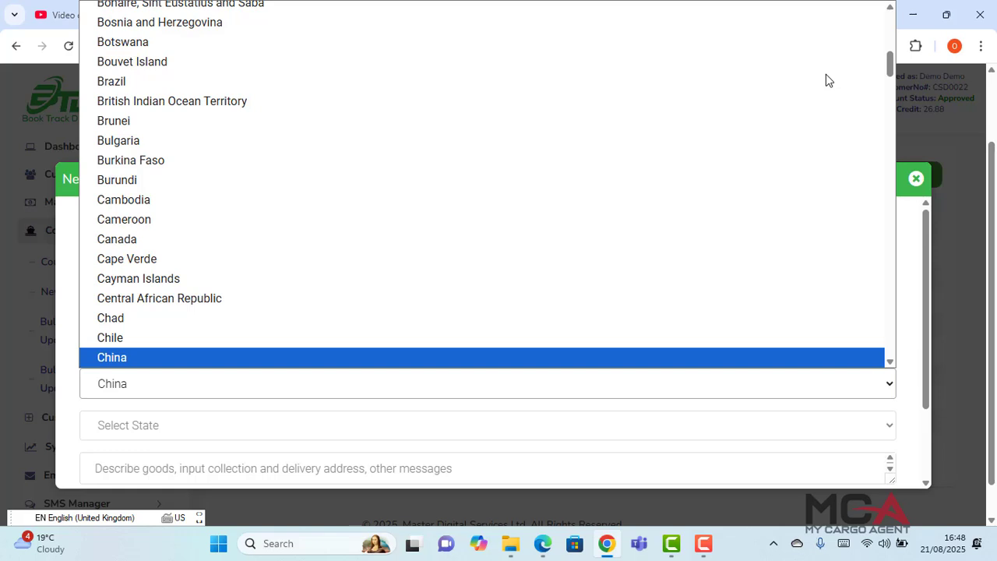
pyautogui.click(825, 75)
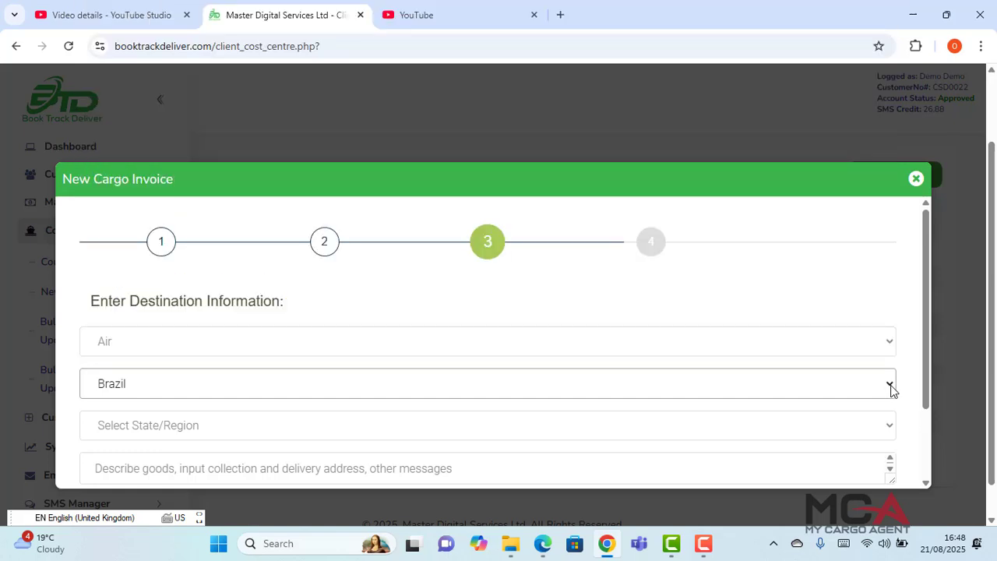
# Step: Set the invoice's destination country to China and its state or region to Beijing
pyautogui.click(891, 390)
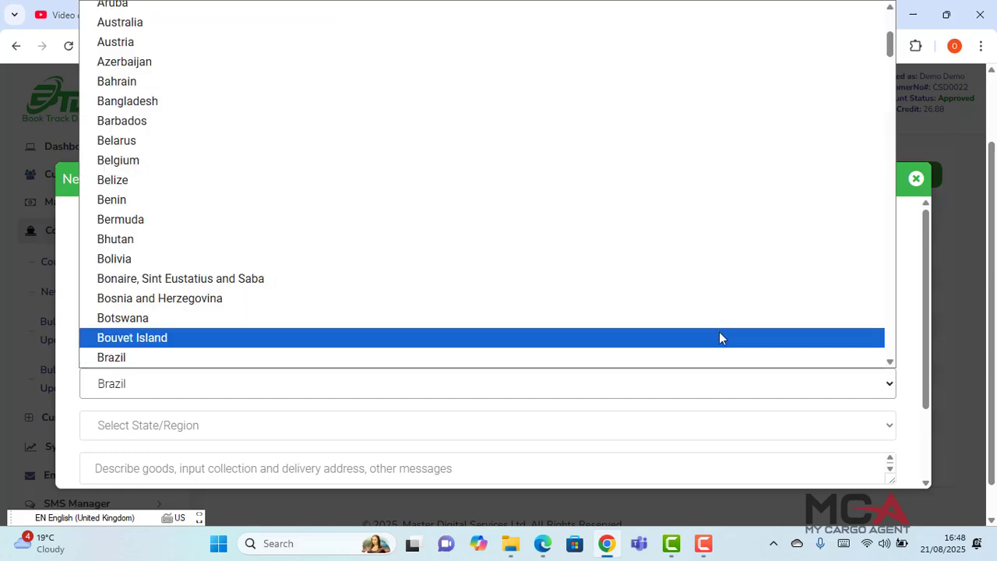
pyautogui.press('Down')
pyautogui.press('Down')
pyautogui.press('Down')
pyautogui.press('Down')
pyautogui.press('Down')
pyautogui.press('Down')
pyautogui.press('Down')
pyautogui.press('Down')
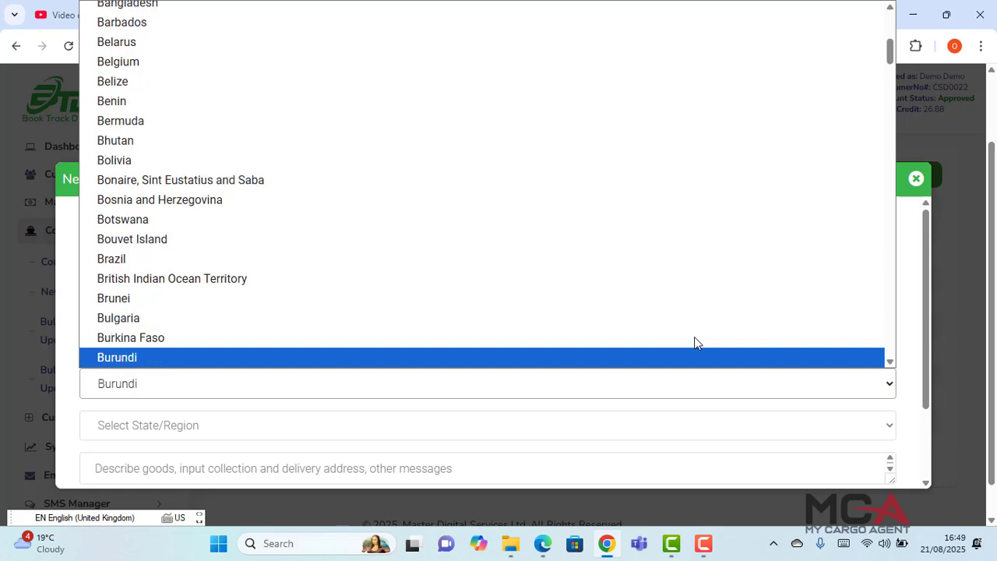
pyautogui.press('Down')
pyautogui.press('Down')
pyautogui.press('Down')
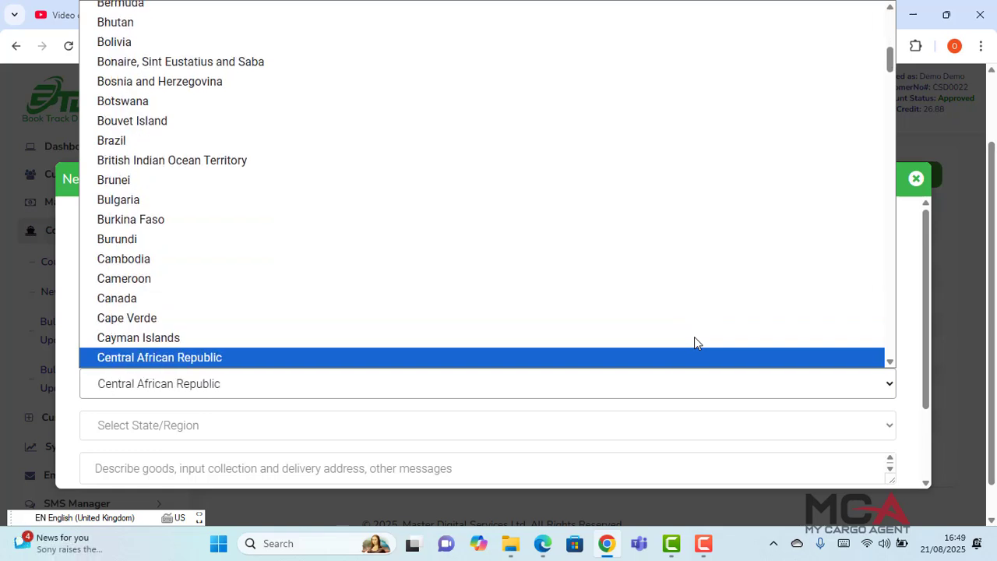
pyautogui.press('Down')
pyautogui.press('Down')
pyautogui.press('Down')
pyautogui.press('Down')
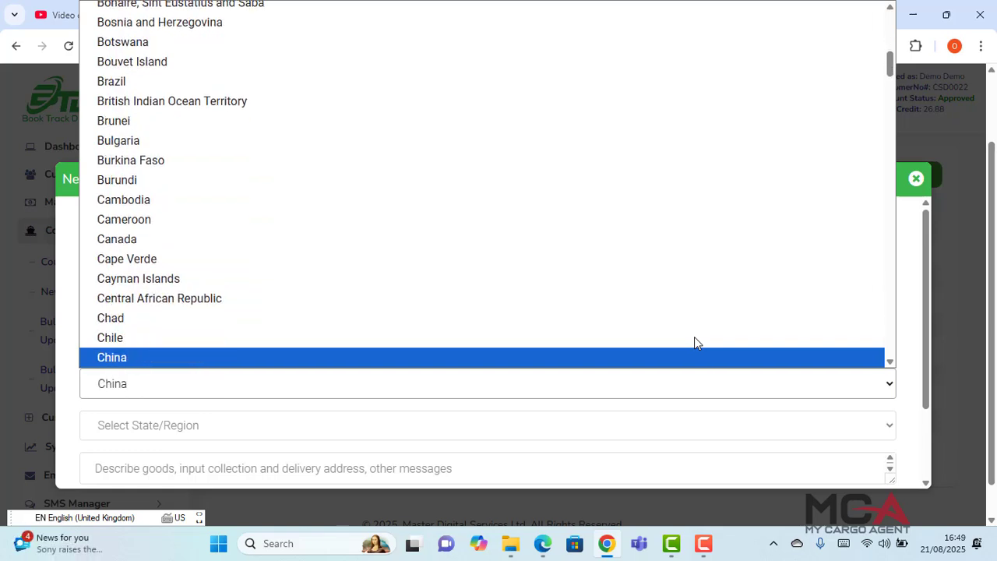
pyautogui.press('Up')
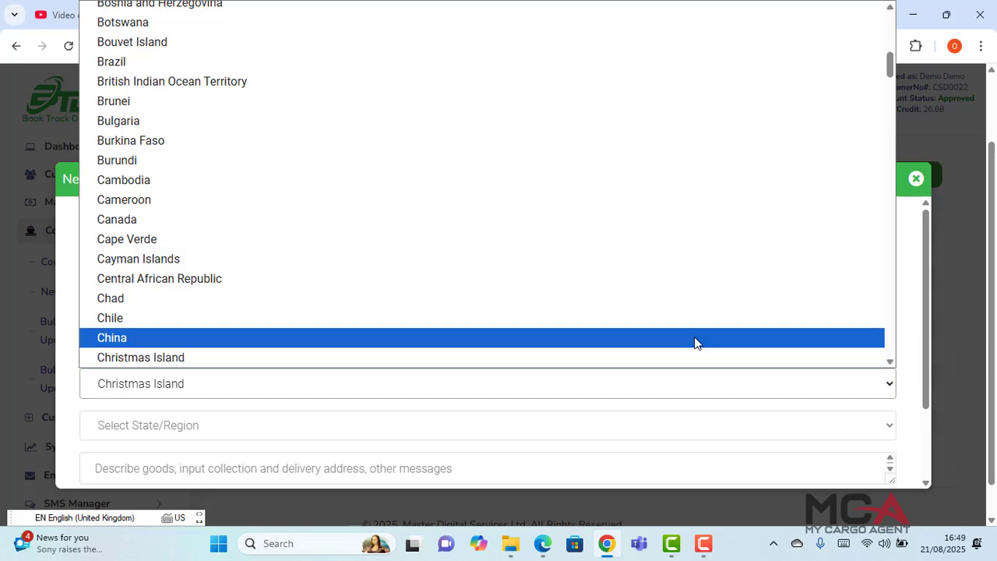
pyautogui.press('Return')
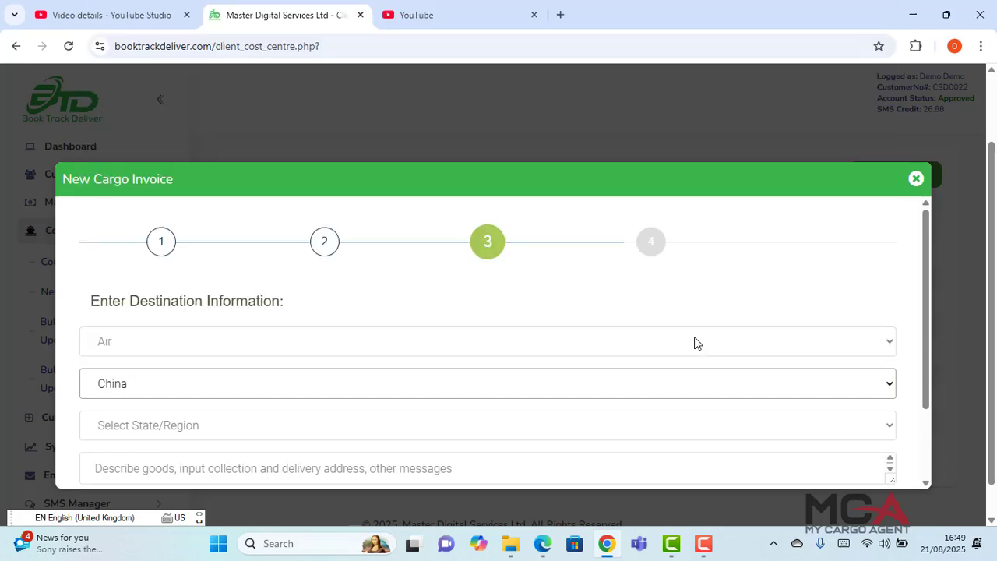
pyautogui.click(405, 425)
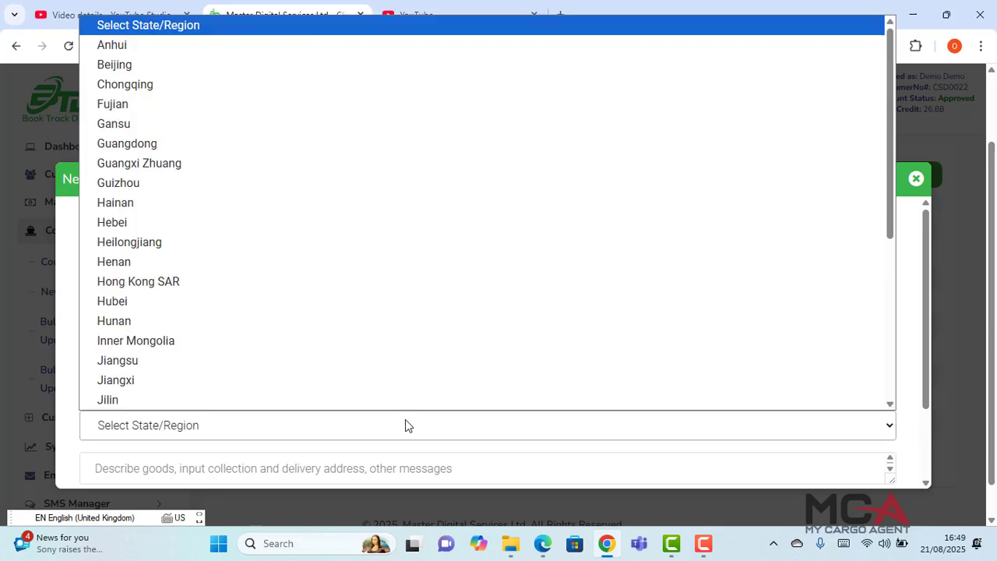
pyautogui.click(233, 68)
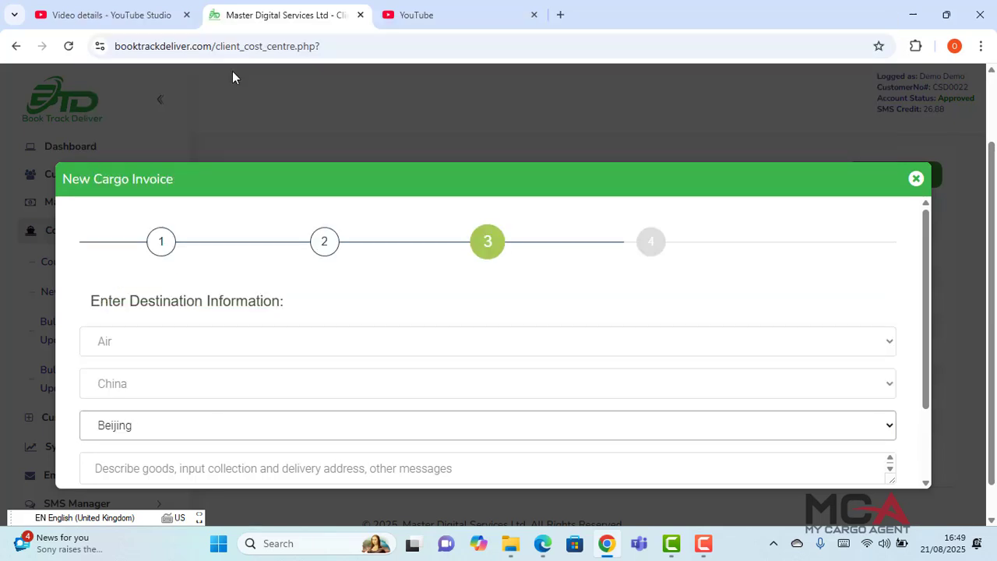
# Step: Enter the goods description "Shoes, describing collection address and delivery address" for the shipment
pyautogui.click(199, 471)
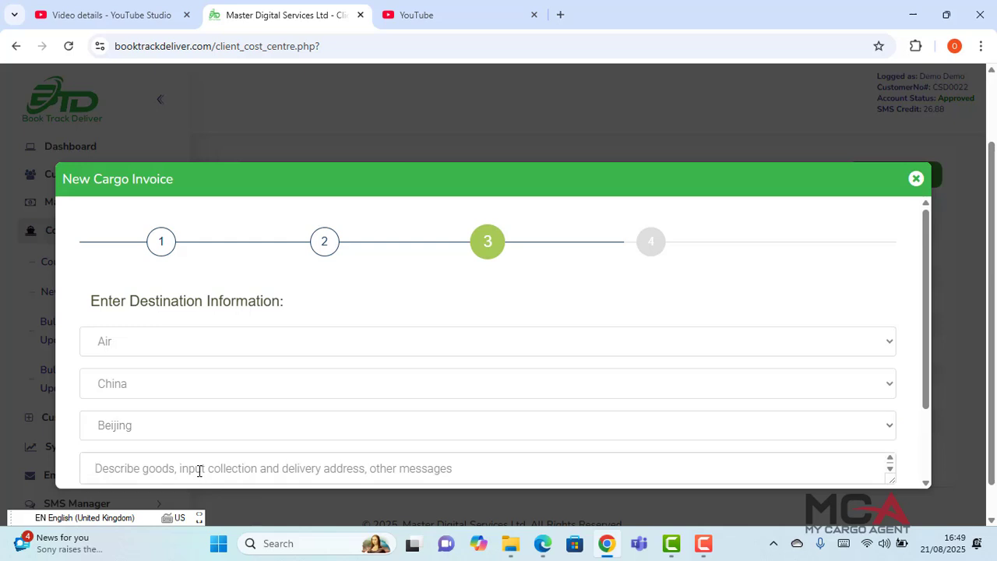
pyautogui.write('Sho')
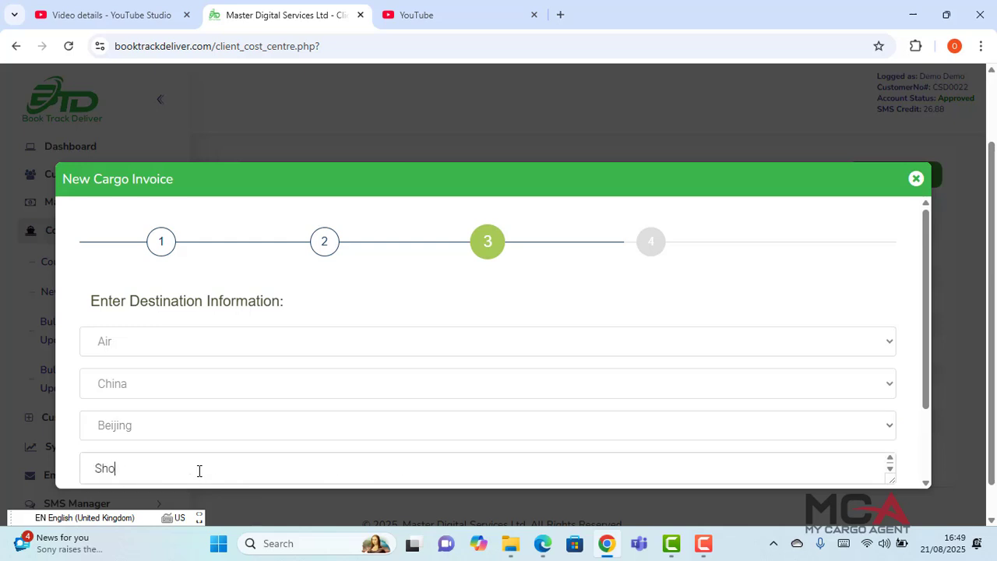
pyautogui.write('es, describing collection addre')
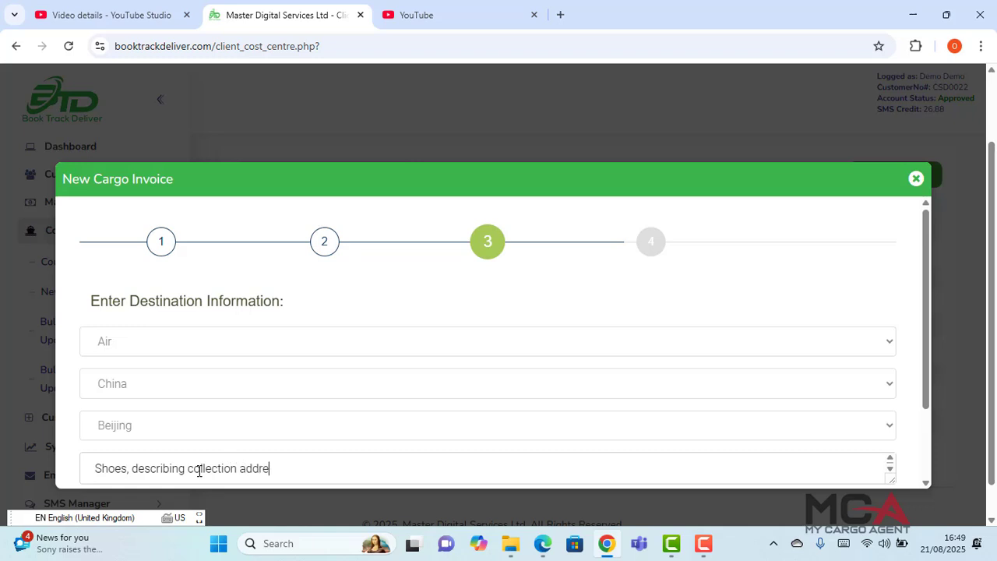
pyautogui.write('ss and delivery a')
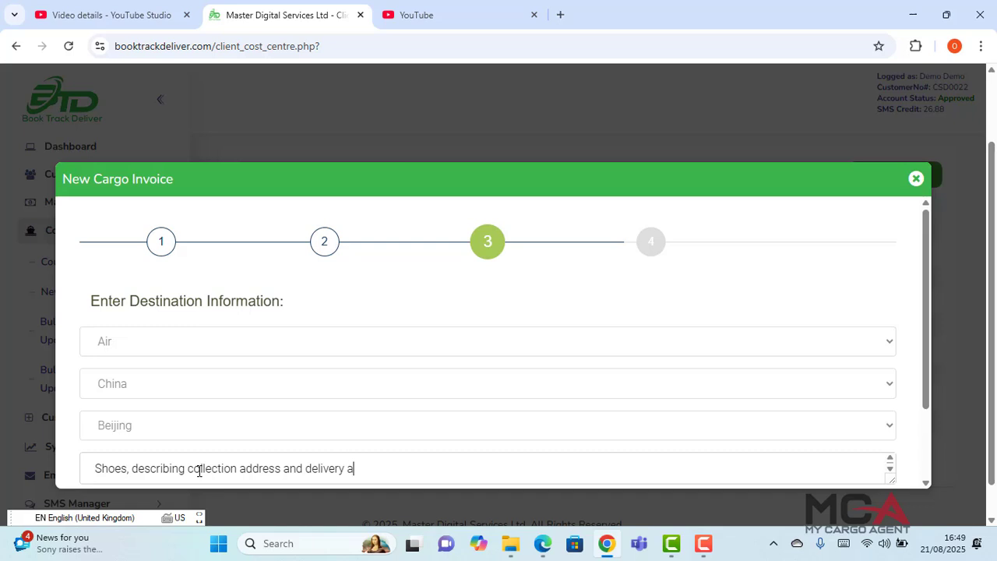
pyautogui.write('ddress')
# Step: Mark delivery as required for the shipment and continue to the package details
pyautogui.click(911, 324)
pyautogui.scroll(-2, 912, 323)
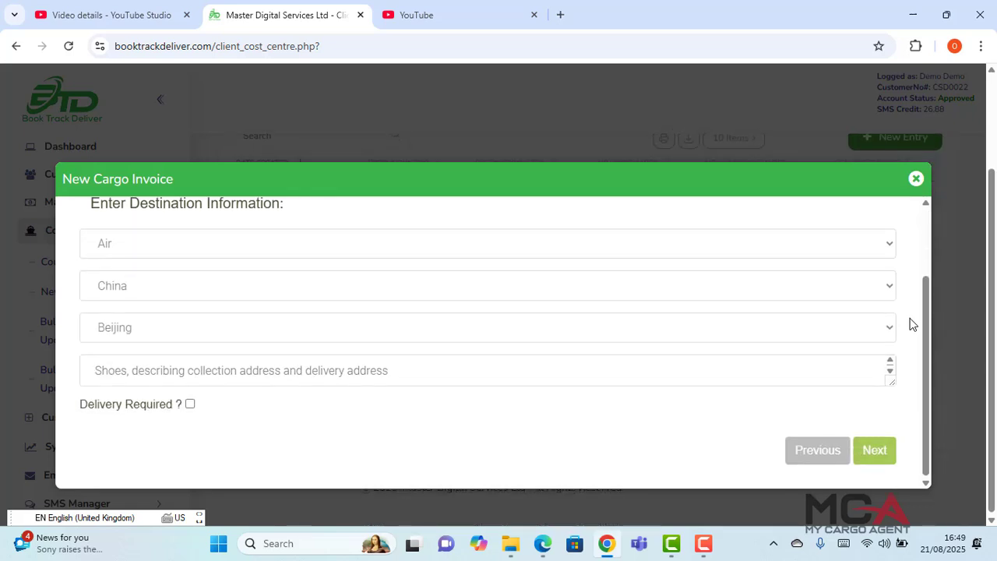
pyautogui.click(190, 404)
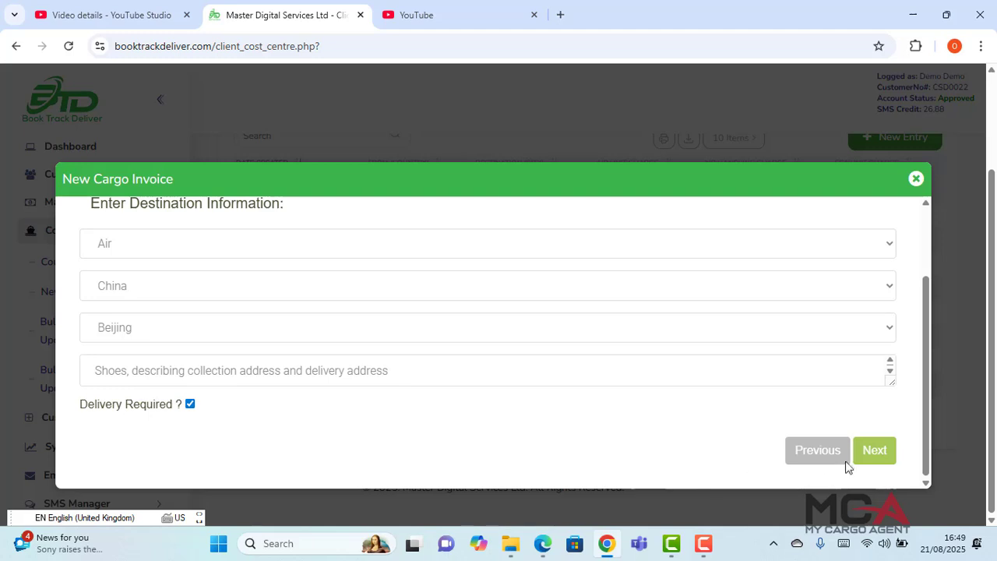
pyautogui.click(885, 450)
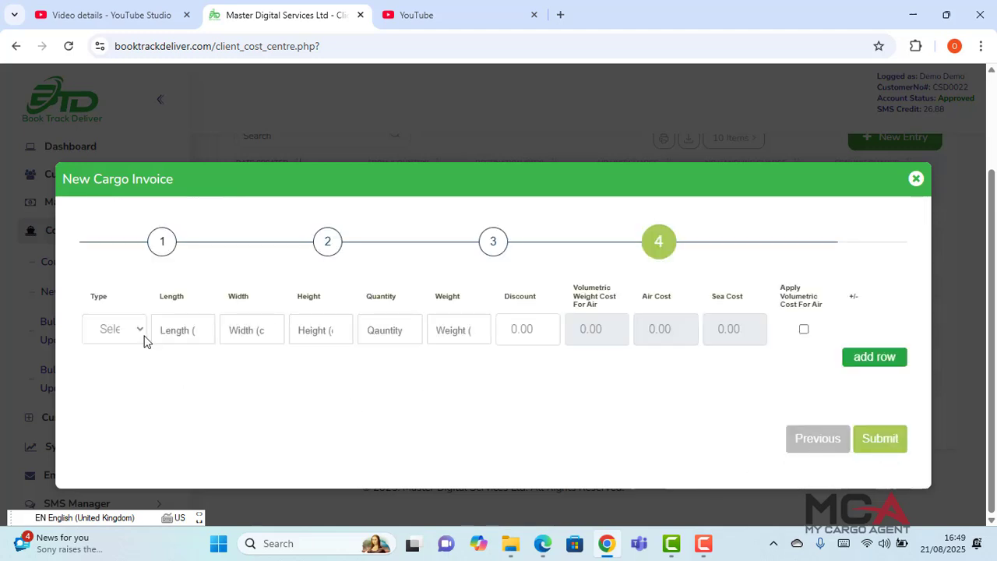
# Step: Set the package type to Boxes with length 50, width 50 and height 25
pyautogui.click(141, 335)
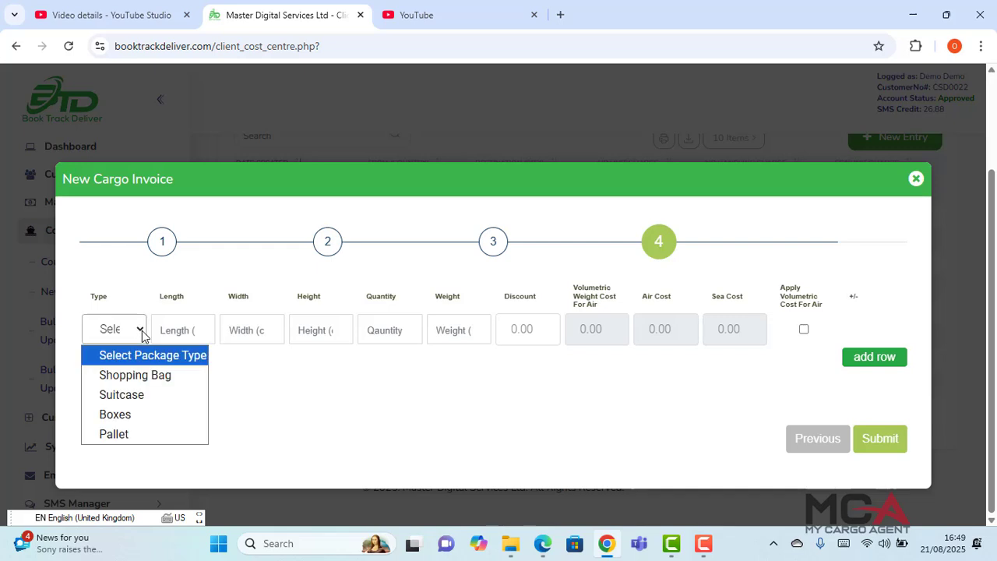
pyautogui.click(123, 420)
pyautogui.click(176, 333)
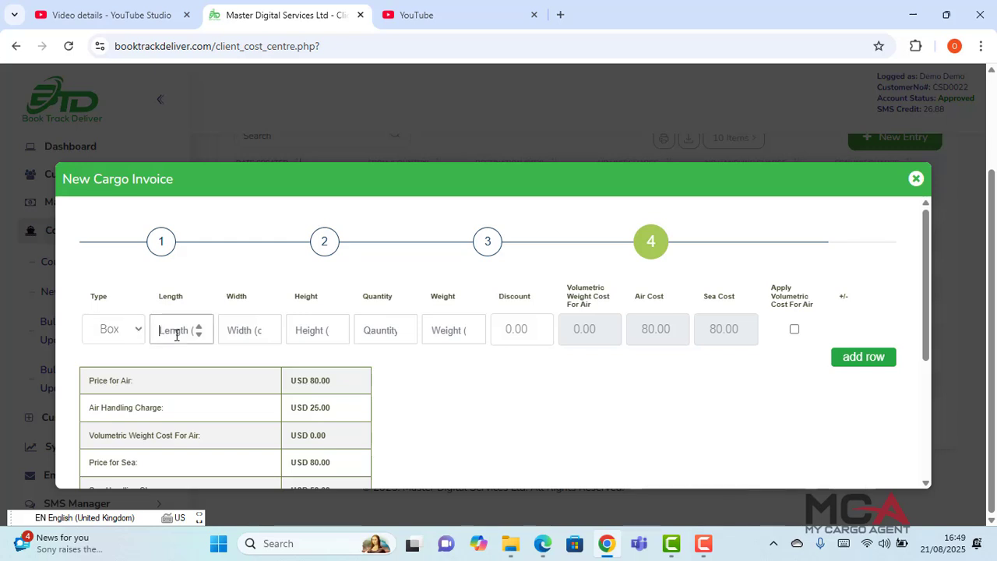
pyautogui.write('50')
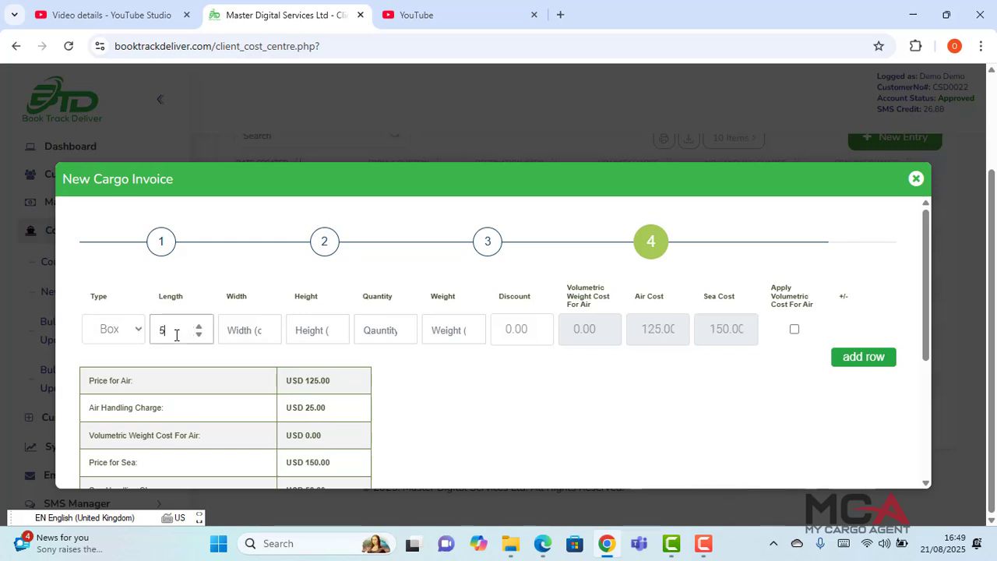
pyautogui.click(242, 333)
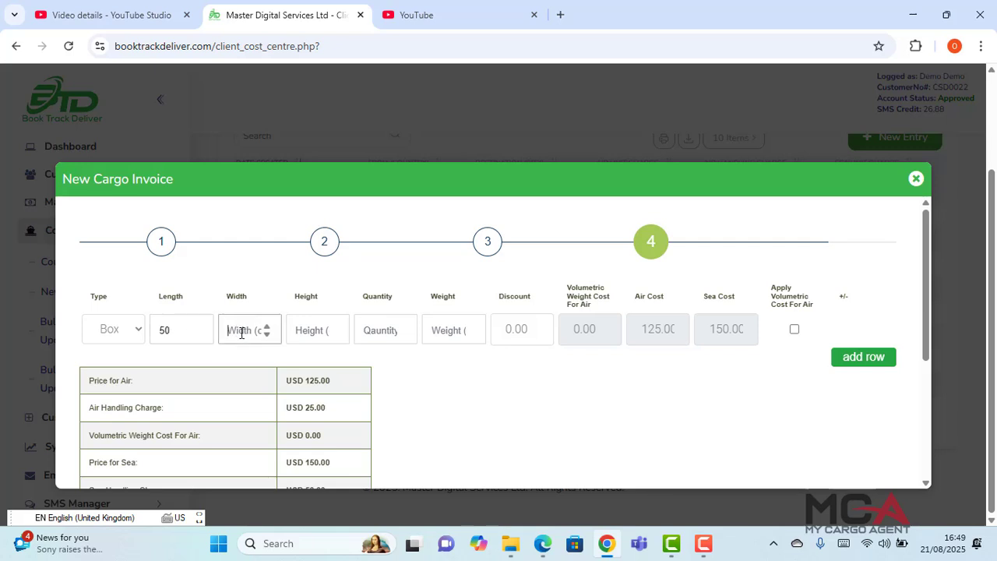
pyautogui.write('50')
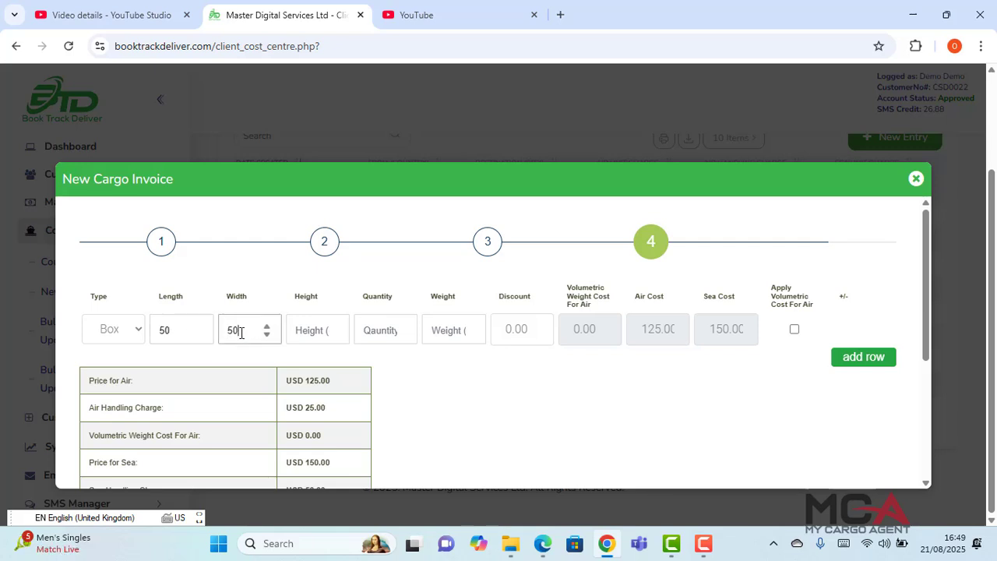
pyautogui.click(301, 333)
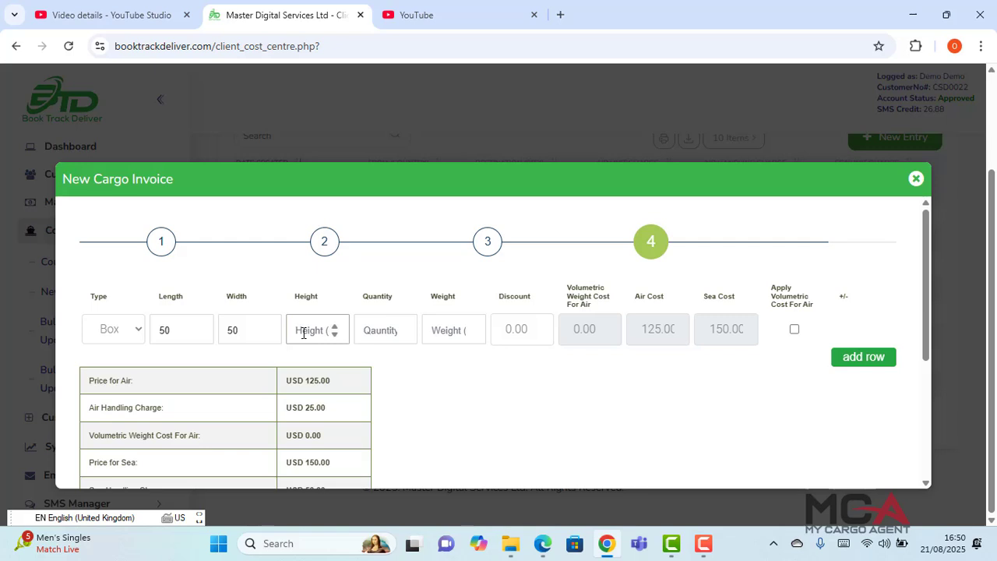
pyautogui.write('25')
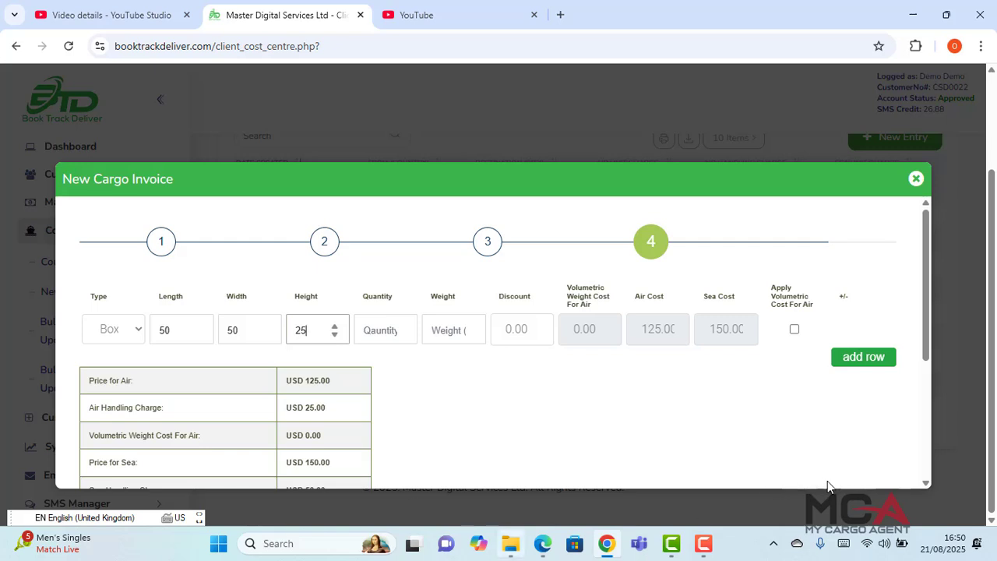
pyautogui.click(903, 497)
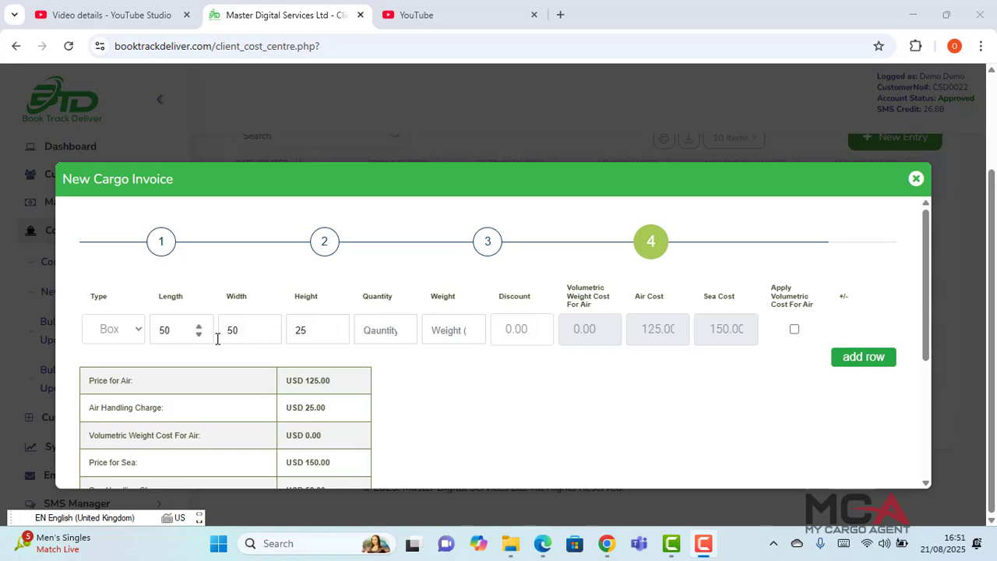
# Step: Set the box quantity to 2 and the weight to 20, and review the invoice's price breakdown
pyautogui.click(381, 325)
pyautogui.write('2')
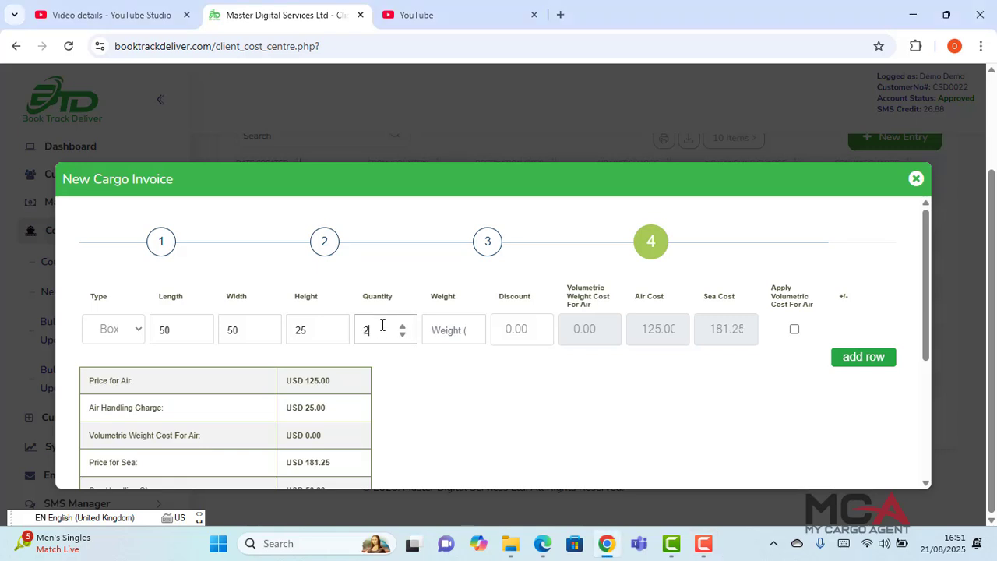
pyautogui.click(445, 326)
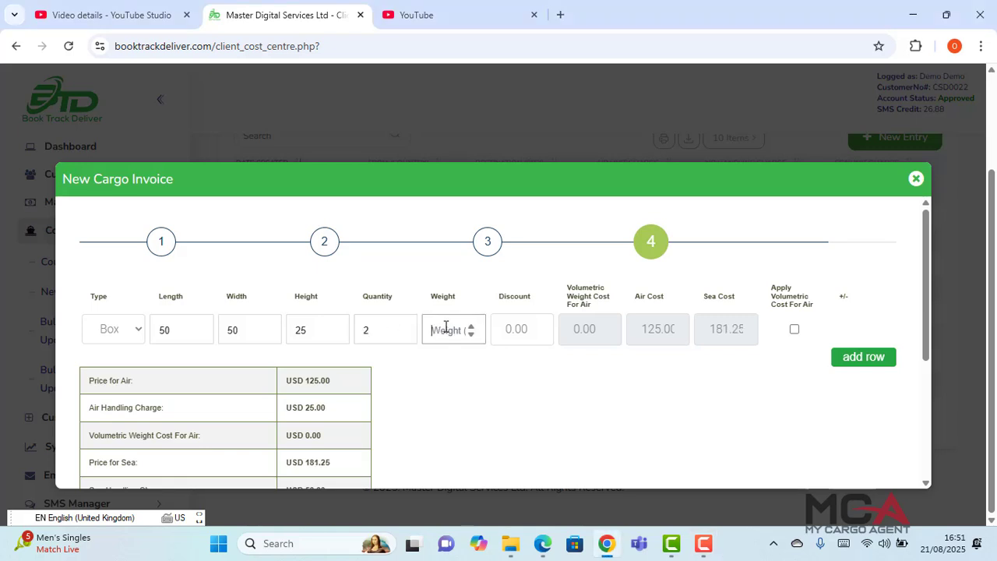
pyautogui.write('20')
pyautogui.click(477, 391)
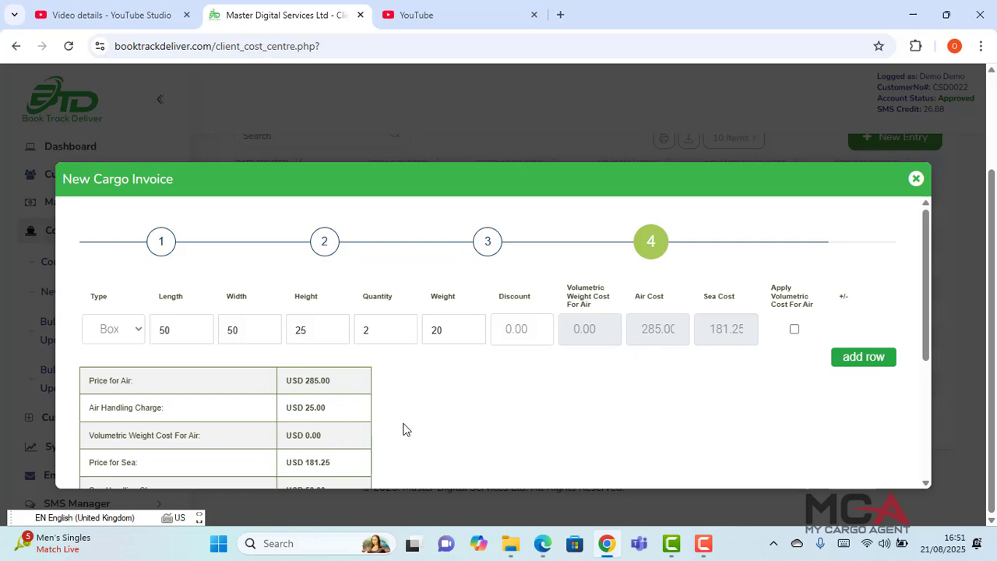
pyautogui.scroll(-3, 404, 429)
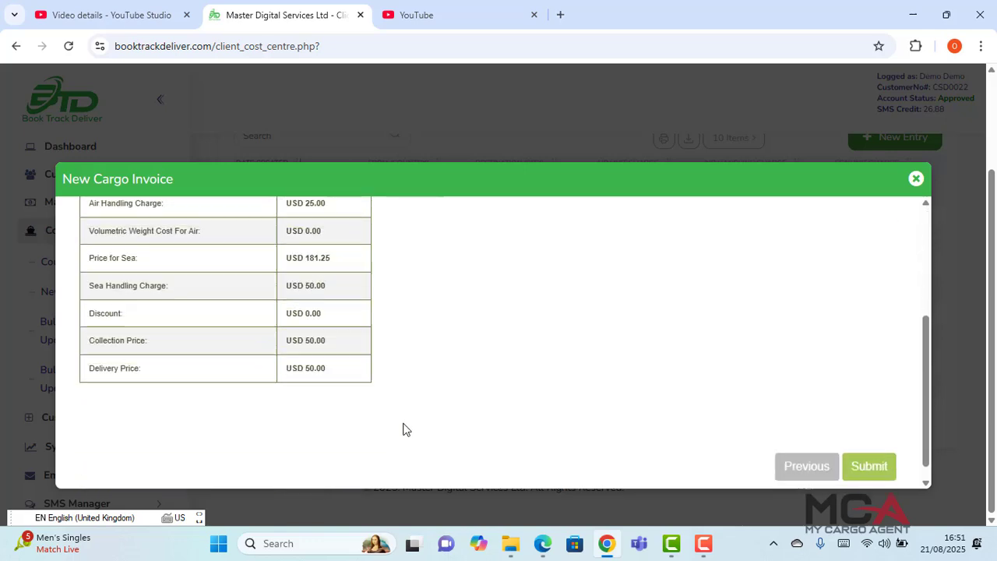
pyautogui.scroll(3, 403, 429)
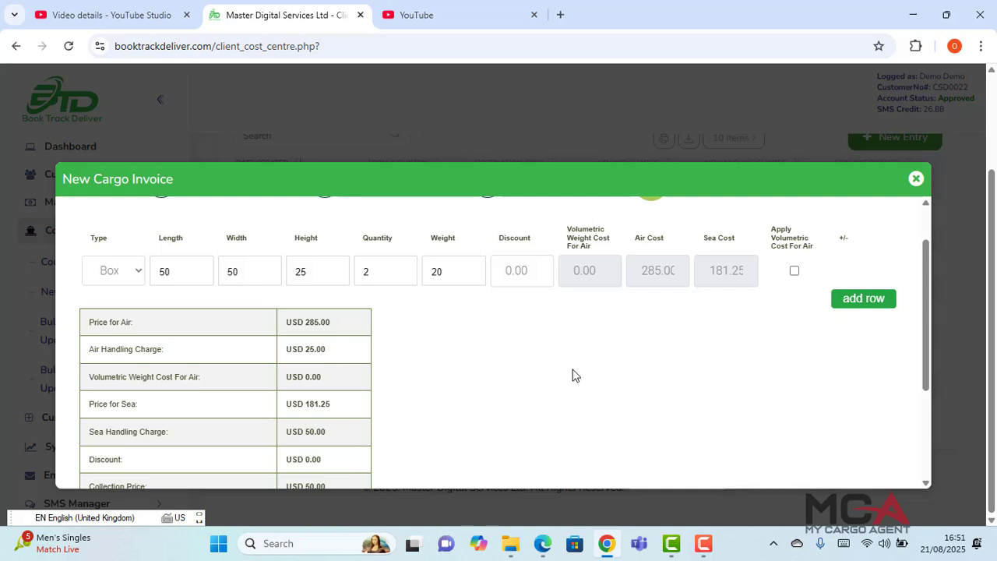
# Step: Apply the volumetric cost for air to the box row and set its discount to 20
pyautogui.click(795, 272)
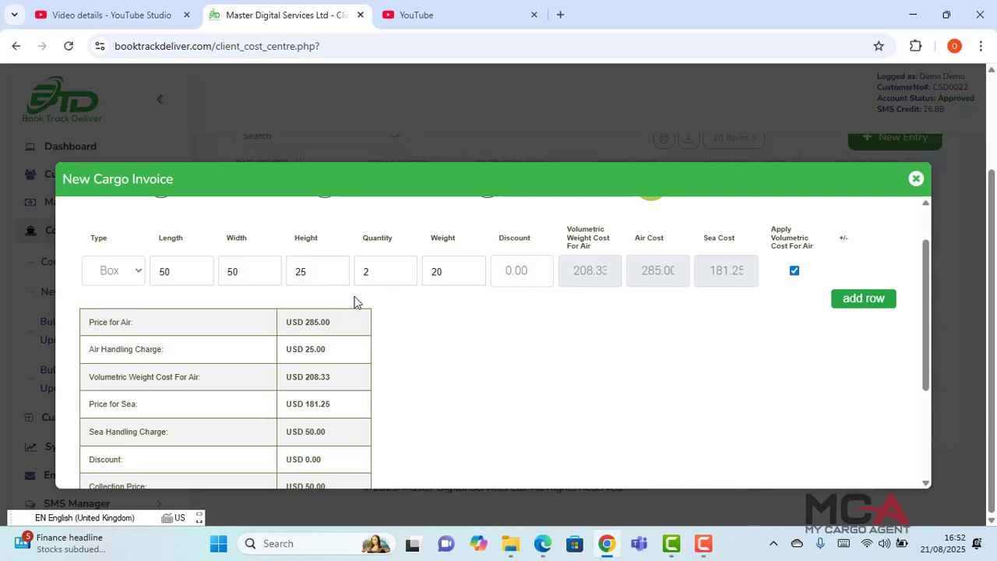
pyautogui.click(521, 271)
pyautogui.write('20')
pyautogui.press('BackSpace')
pyautogui.press('BackSpace')
pyautogui.press('BackSpace')
pyautogui.press('BackSpace')
pyautogui.press('BackSpace')
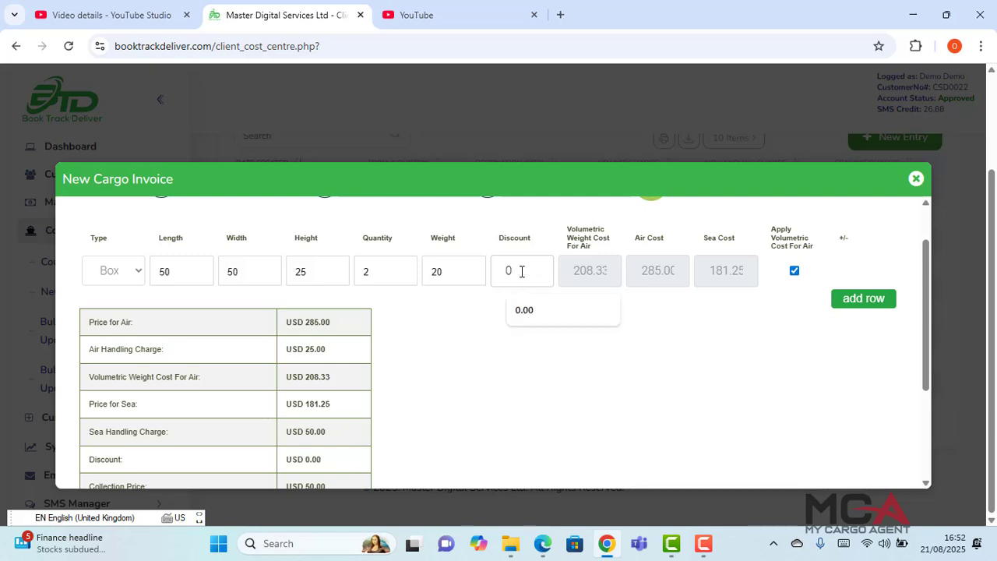
pyautogui.write('20')
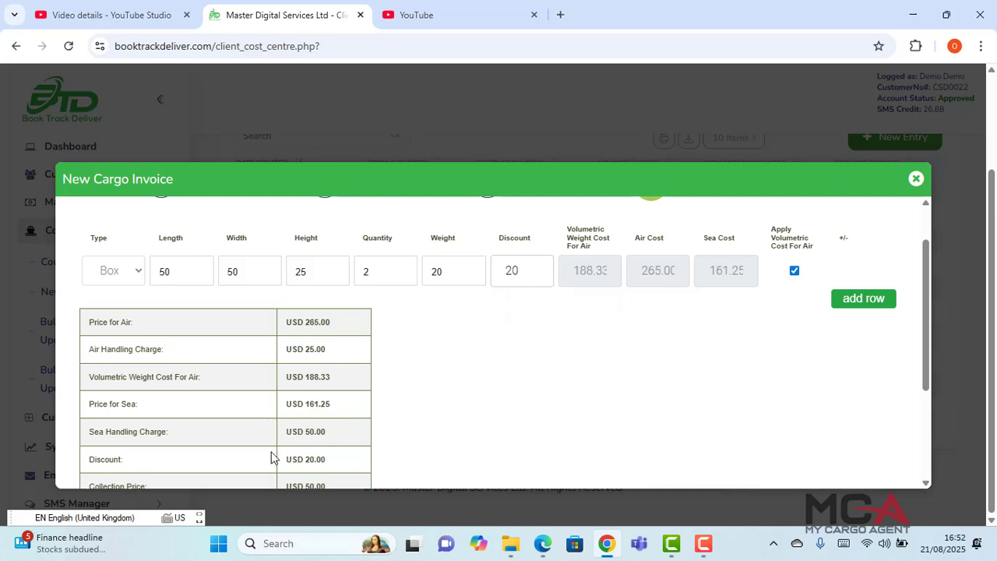
pyautogui.click(246, 420)
# Step: Submit the cargo invoice and close the invoice form
pyautogui.scroll(-1, 761, 391)
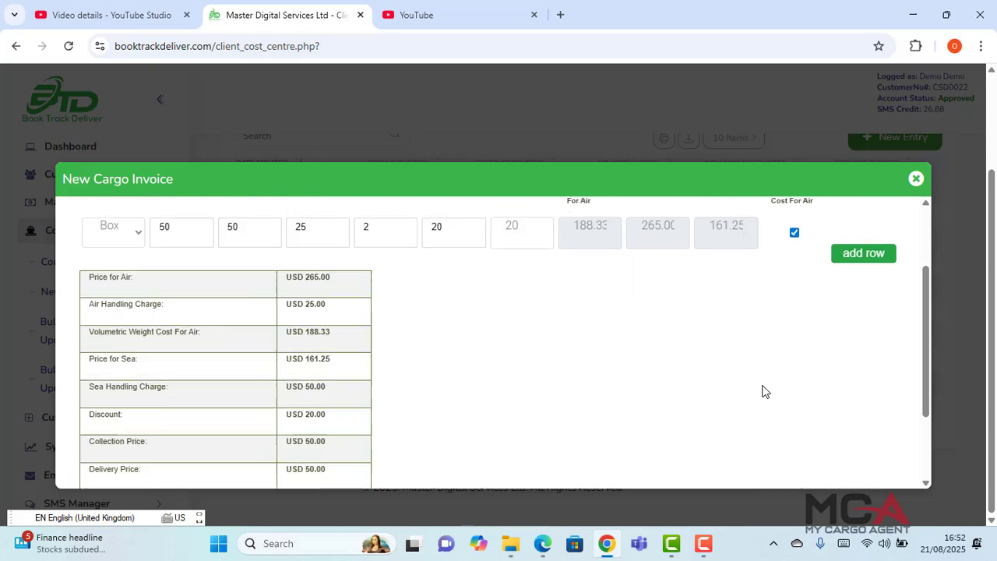
pyautogui.scroll(-3, 761, 391)
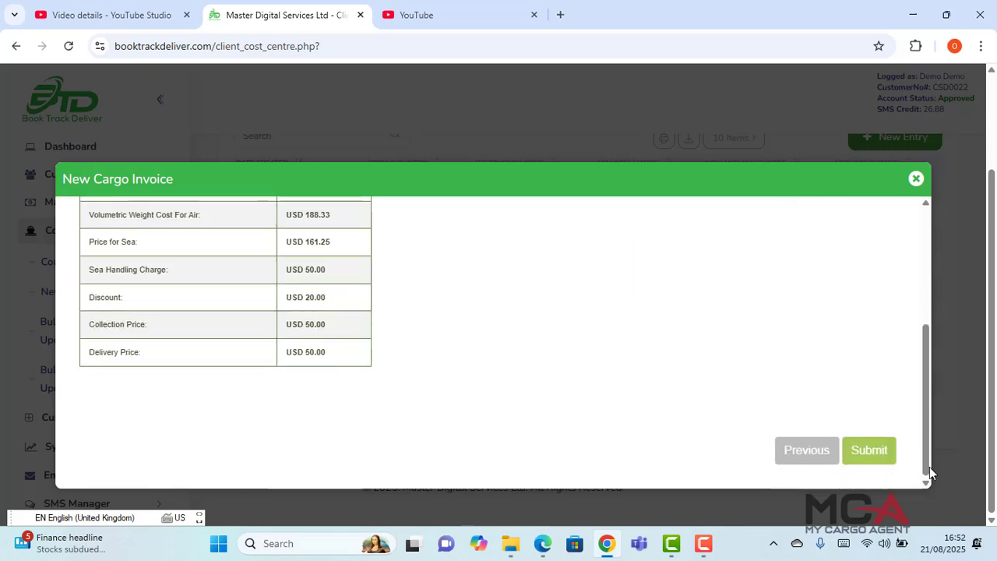
pyautogui.click(879, 455)
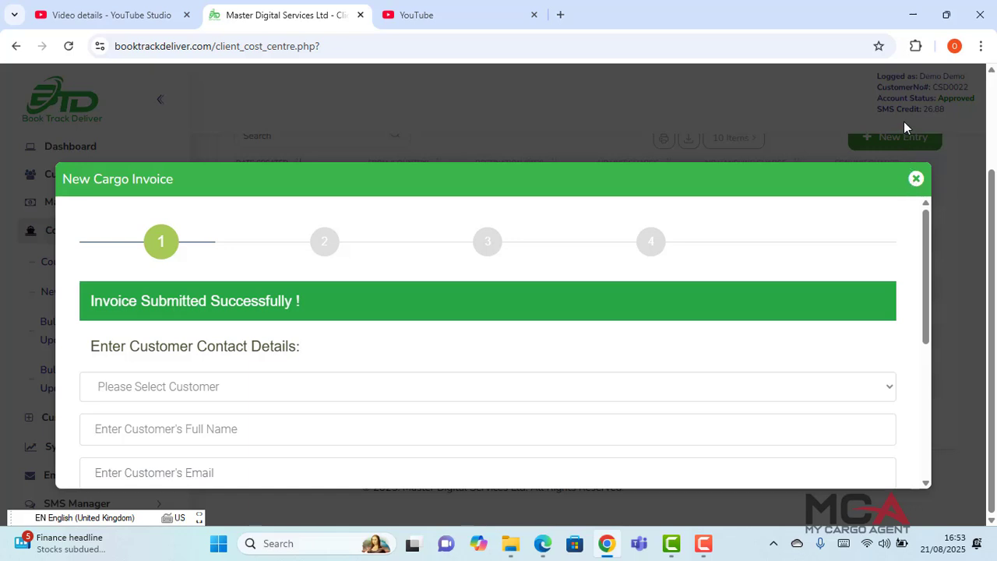
pyautogui.click(916, 180)
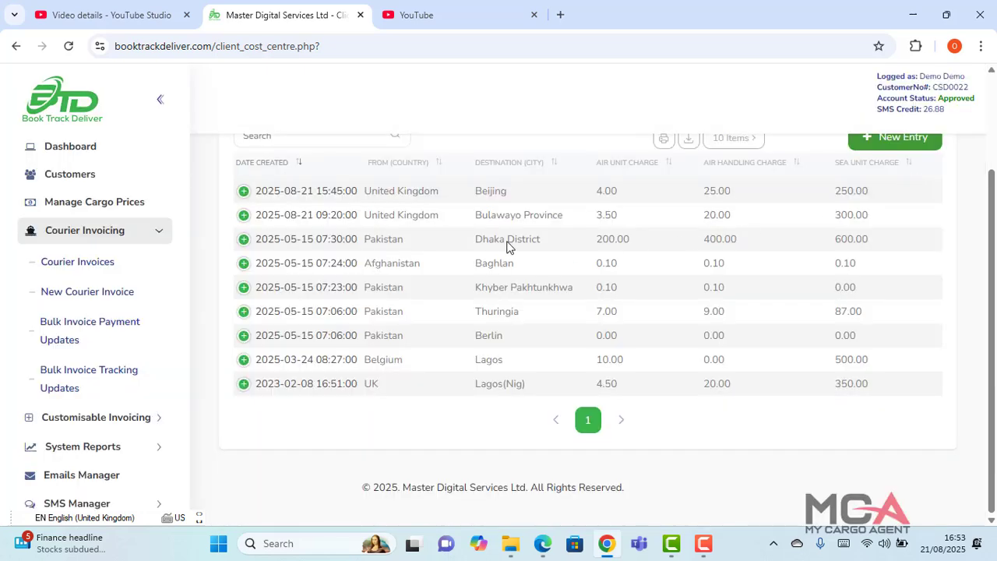
# Step: View the United Kingdom to Beijing invoice from the courier invoices list and review its package summary and total
pyautogui.click(100, 262)
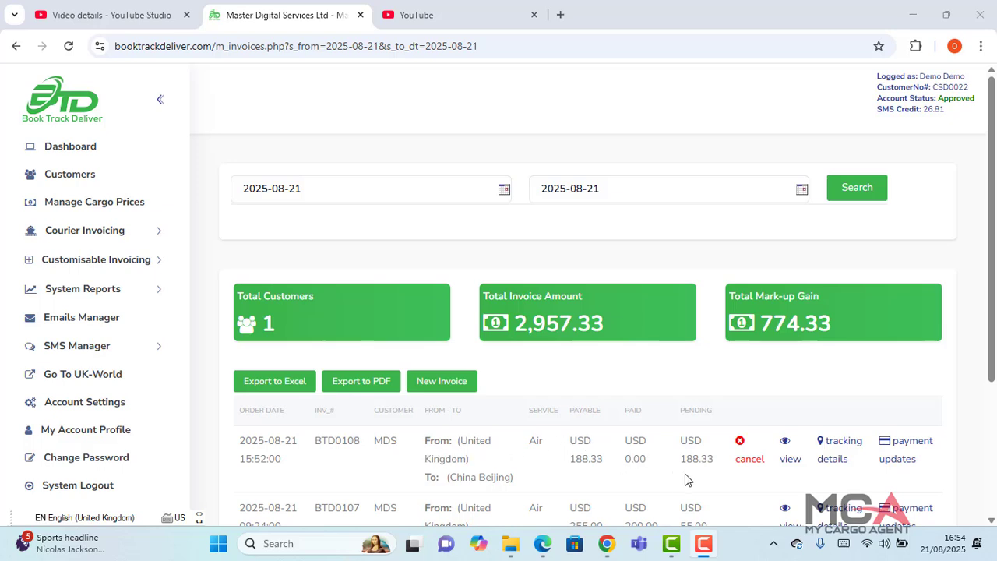
pyautogui.click(788, 448)
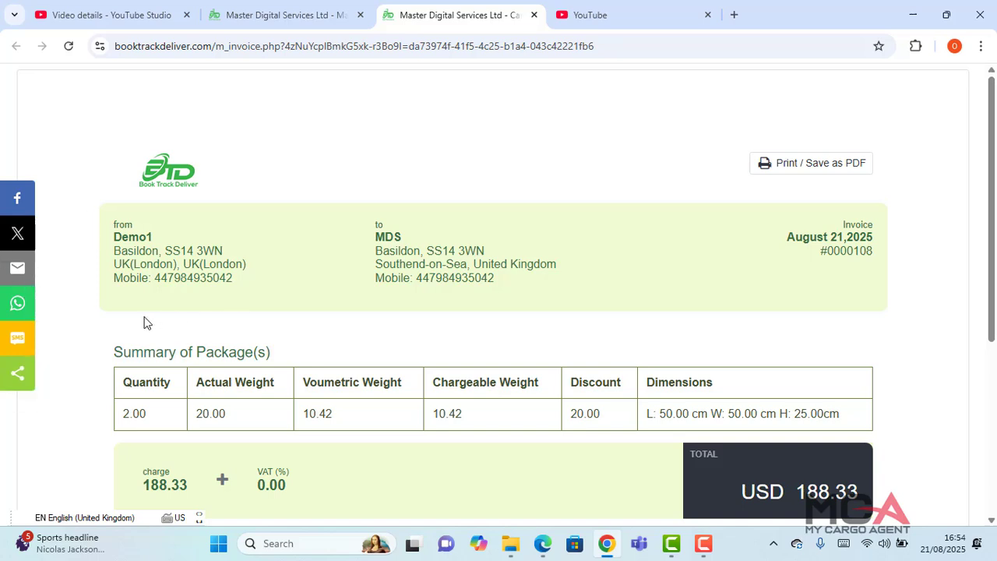
pyautogui.scroll(-4, 144, 322)
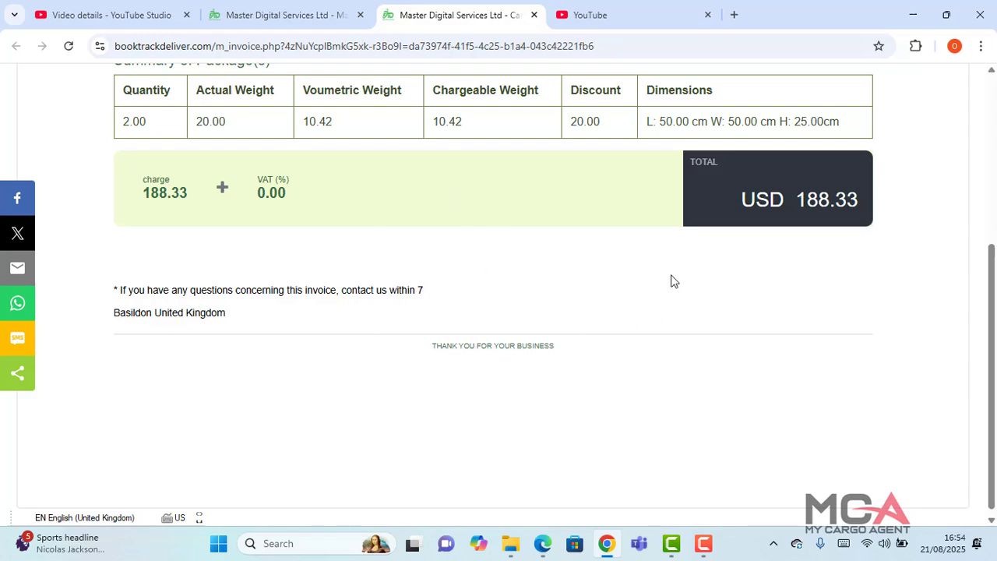
pyautogui.scroll(1, 674, 281)
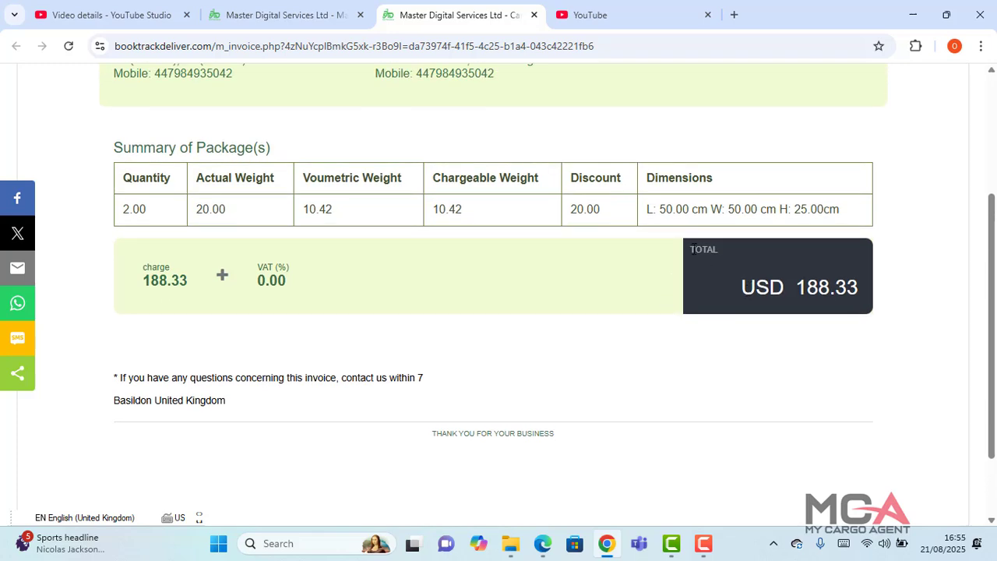
pyautogui.scroll(1, 691, 250)
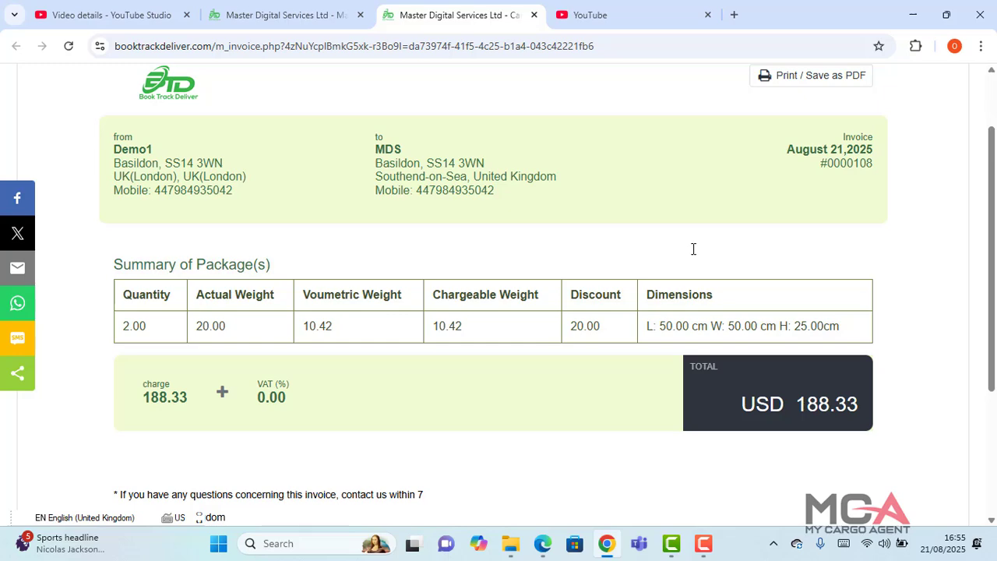
# Step: Submit a tracking update for the Beijing invoice with current location LHR and the information "Departs at 3.00pm Local time"
pyautogui.click(267, 24)
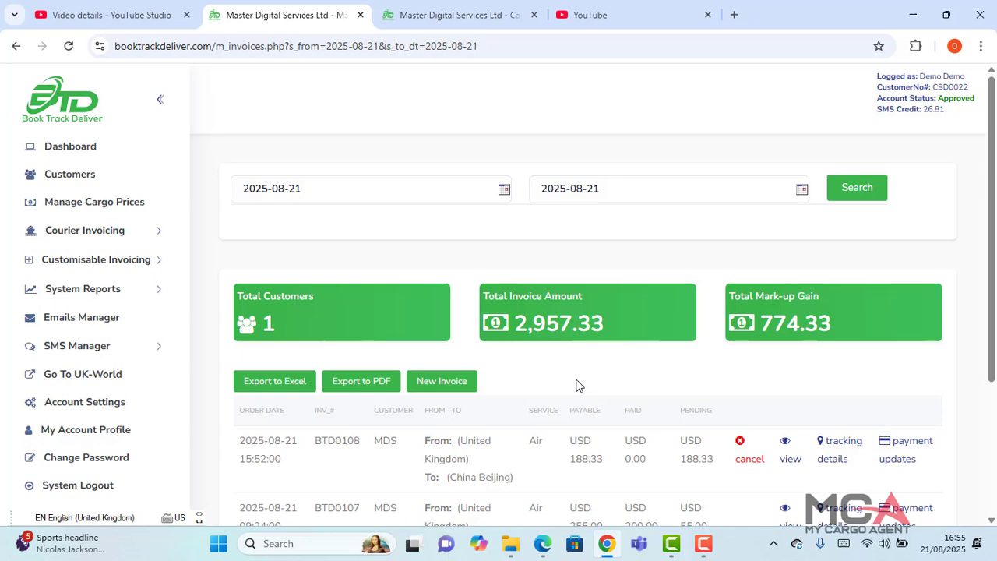
pyautogui.scroll(-2, 576, 384)
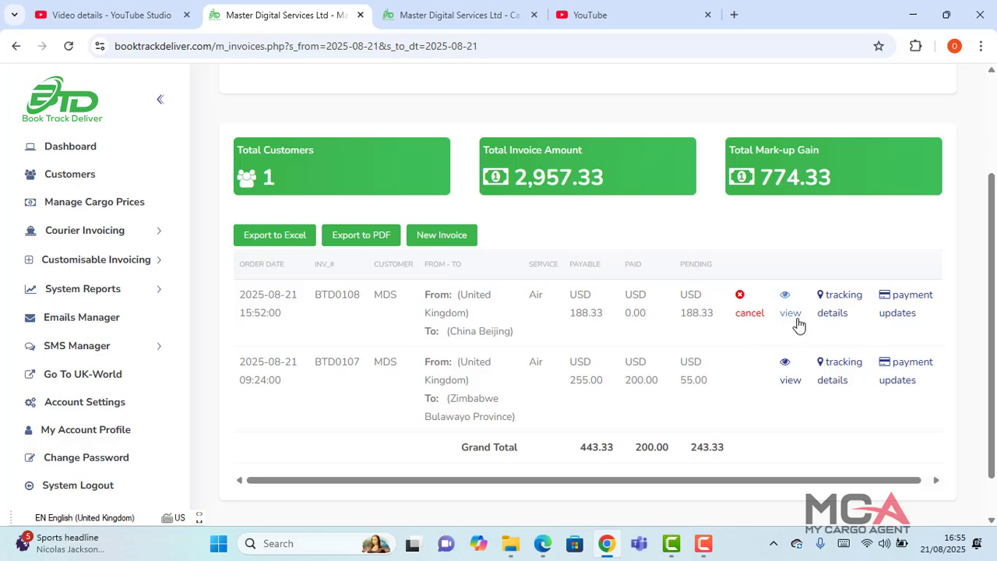
pyautogui.click(830, 320)
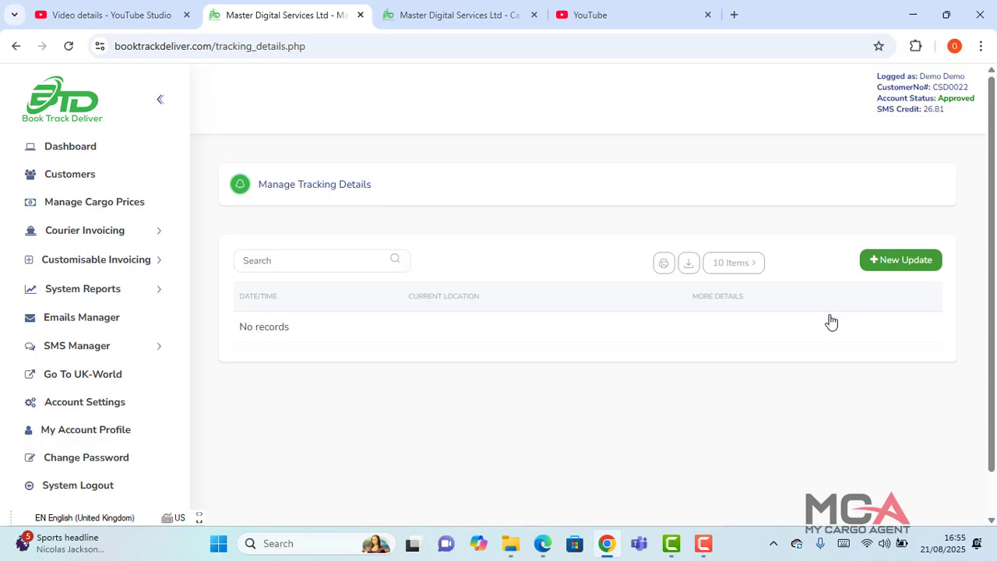
pyautogui.click(912, 265)
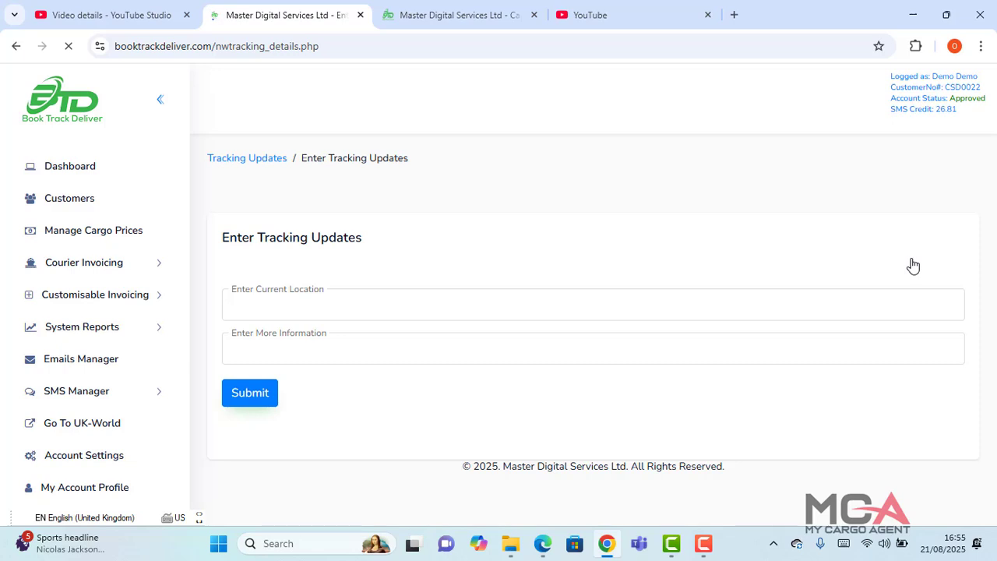
pyautogui.click(481, 299)
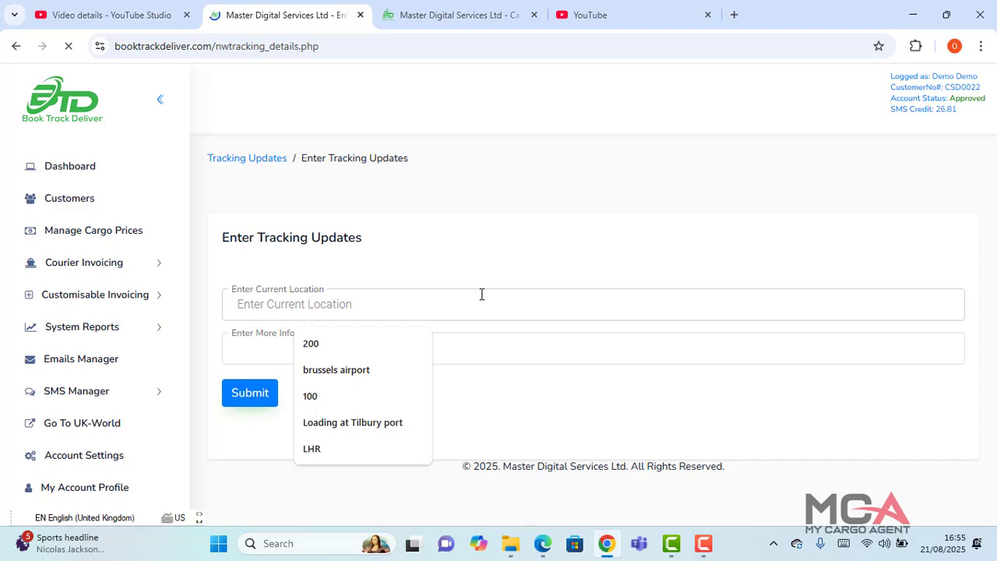
pyautogui.write('LHR')
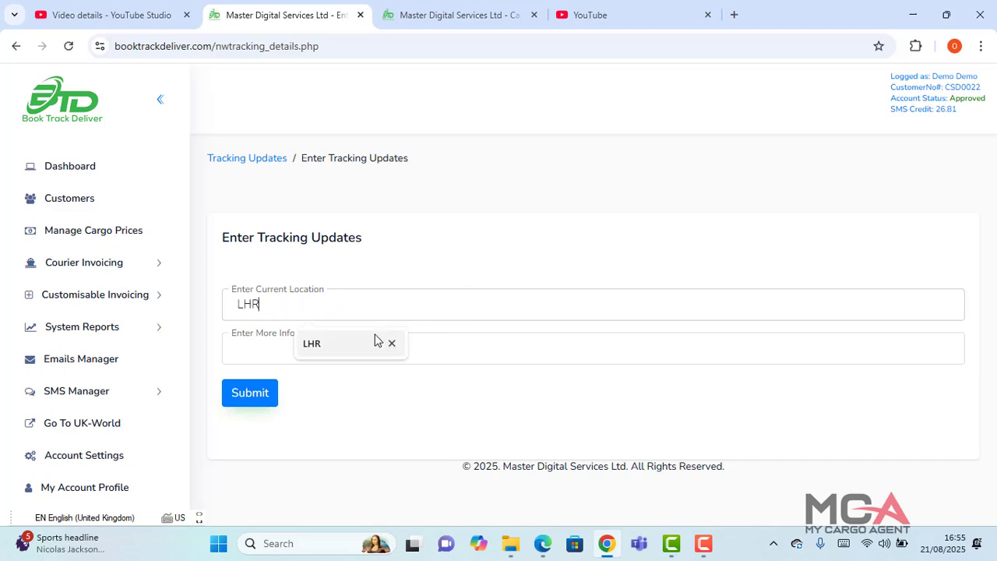
pyautogui.click(274, 340)
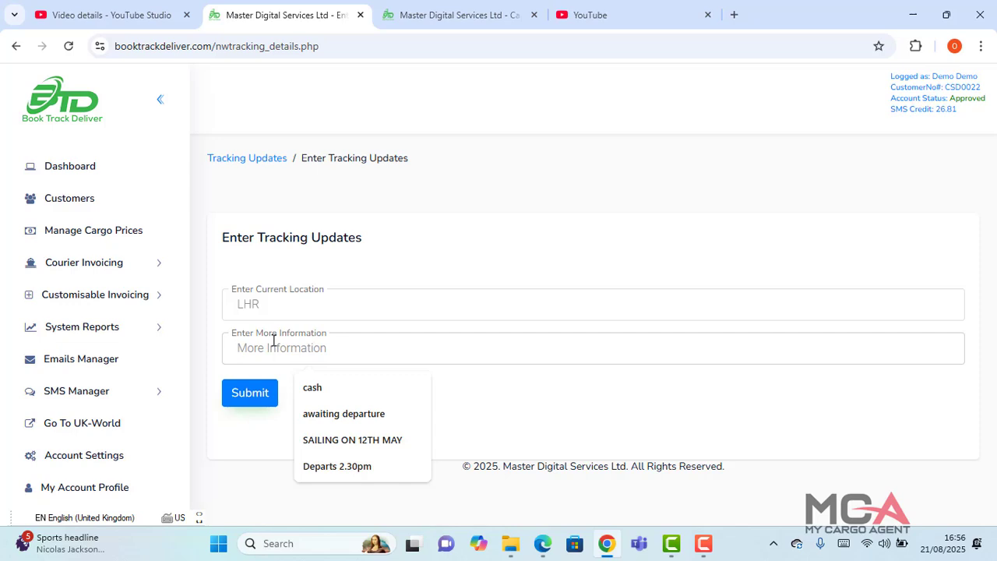
pyautogui.write('Departs ')
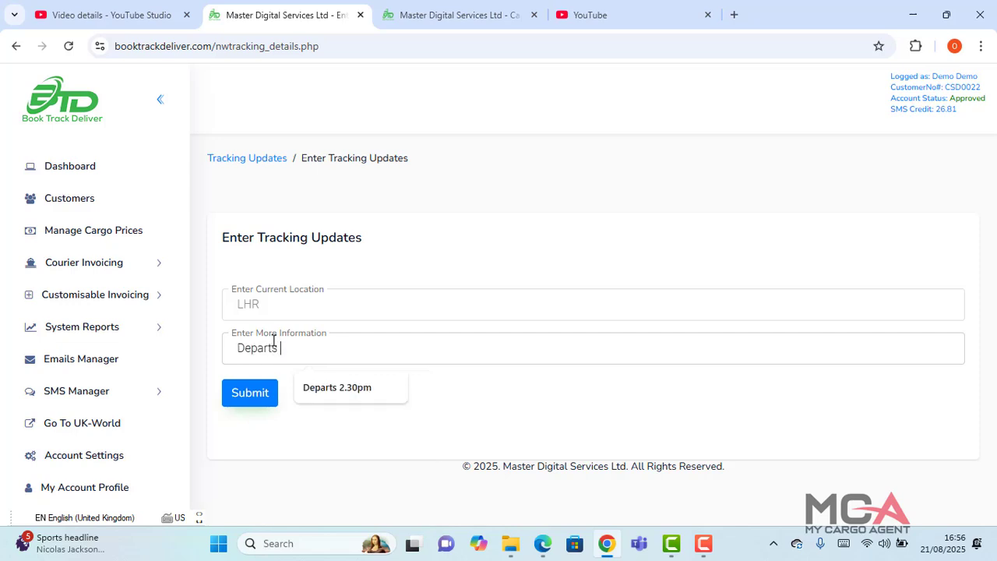
pyautogui.write('at 3')
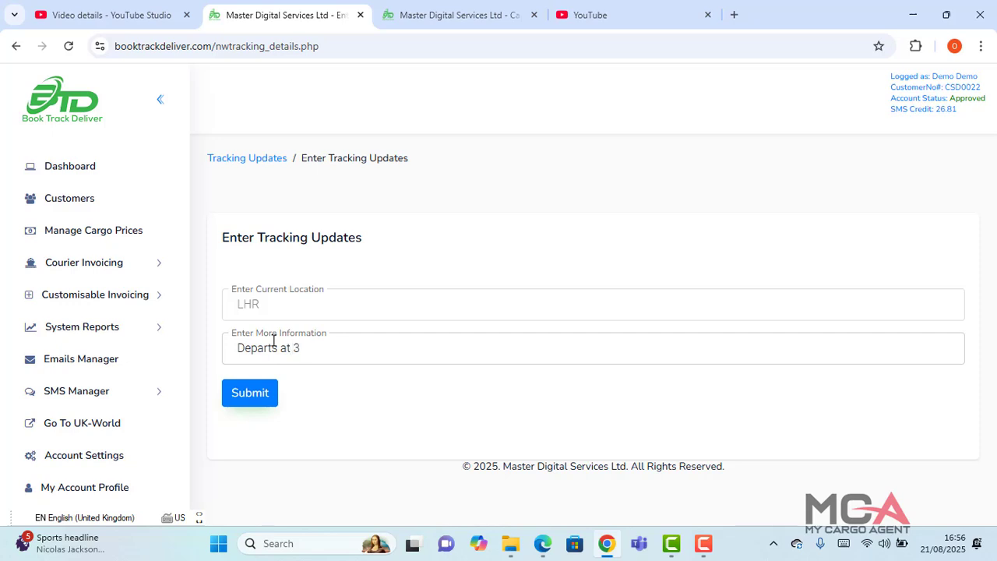
pyautogui.write('.00p')
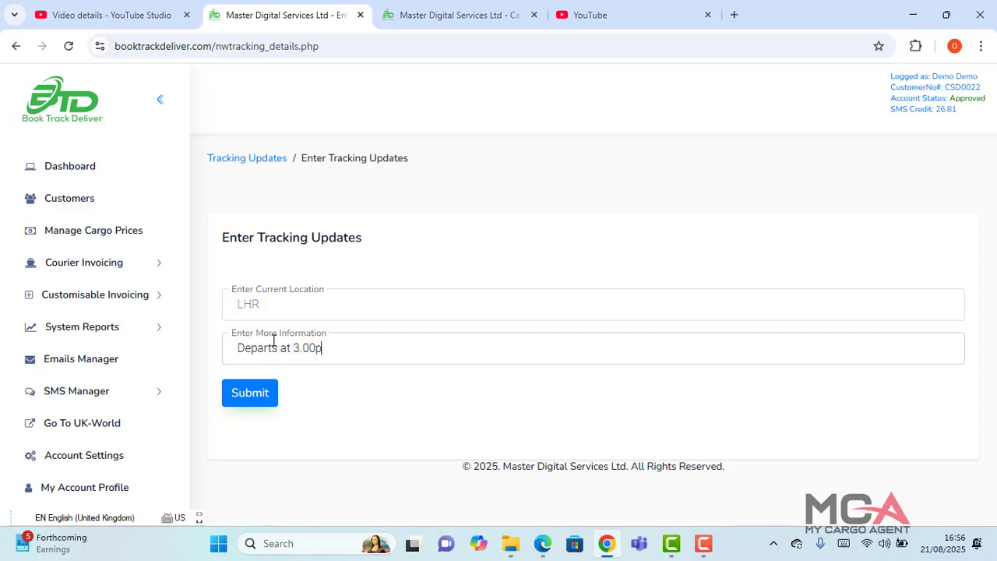
pyautogui.write('m Local time')
pyautogui.click(247, 388)
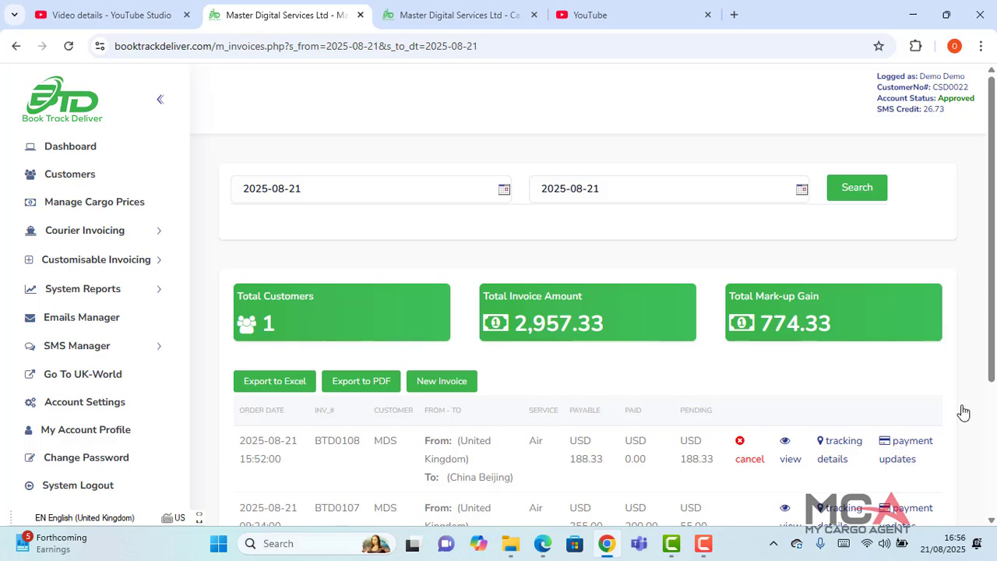
# Step: Record a payment of 100 received by the method "Bank" on the Beijing invoice, without marking it fully paid
pyautogui.click(902, 464)
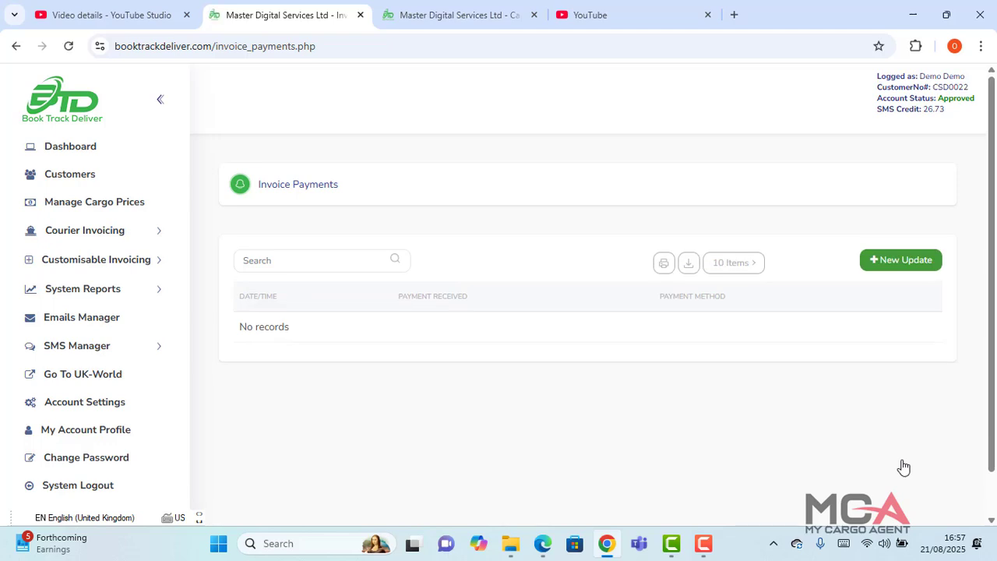
pyautogui.click(904, 269)
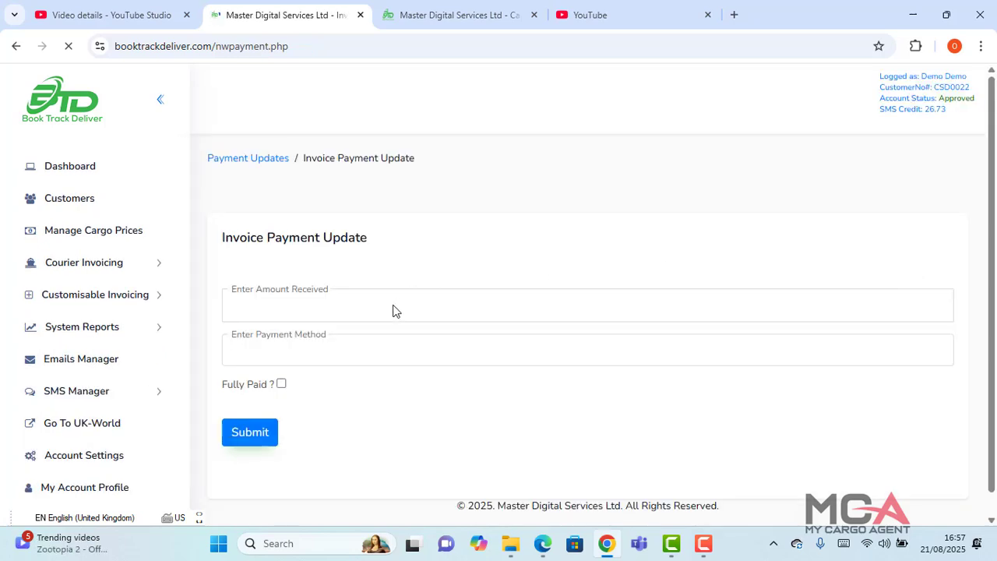
pyautogui.click(394, 306)
pyautogui.write('200')
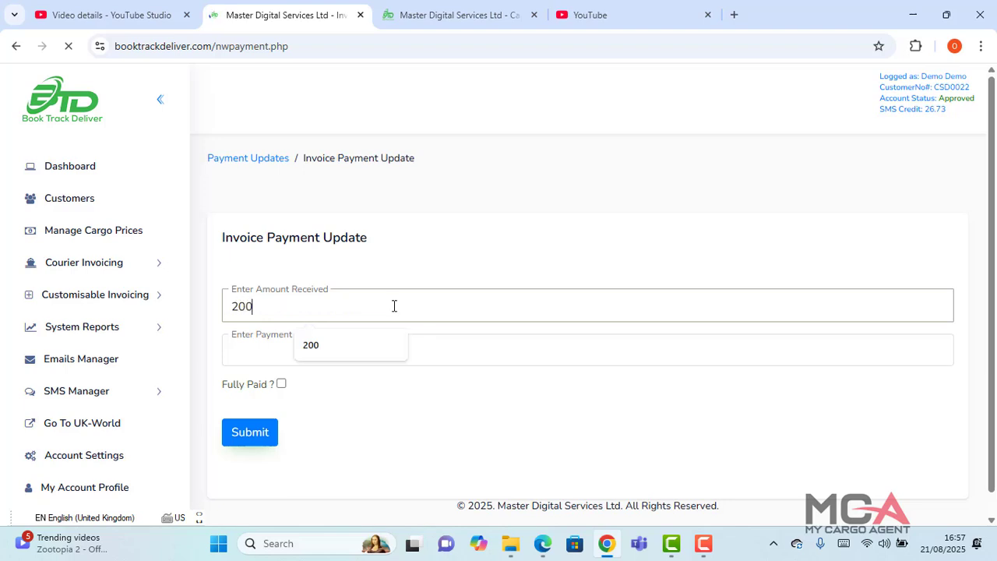
pyautogui.click(320, 356)
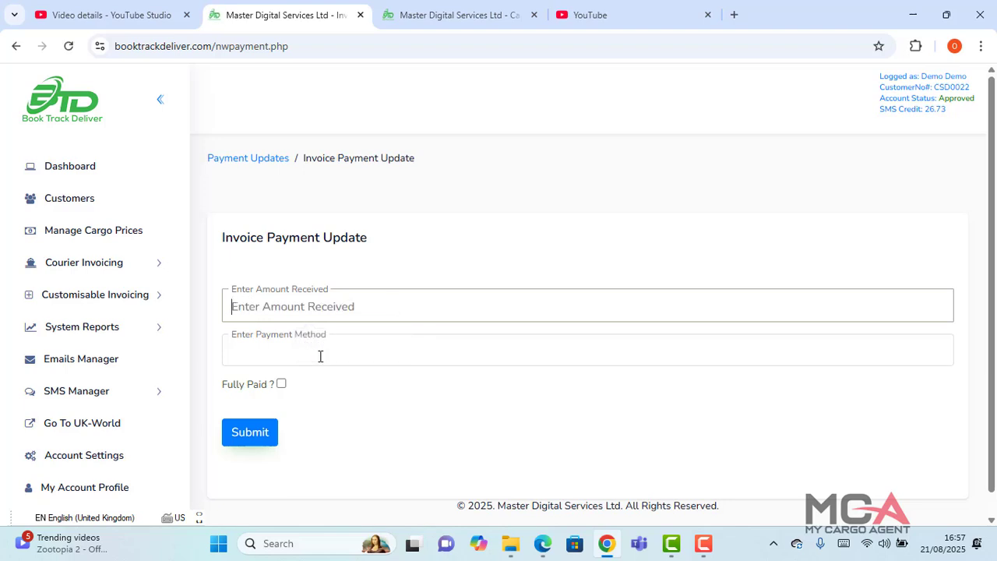
pyautogui.write('100')
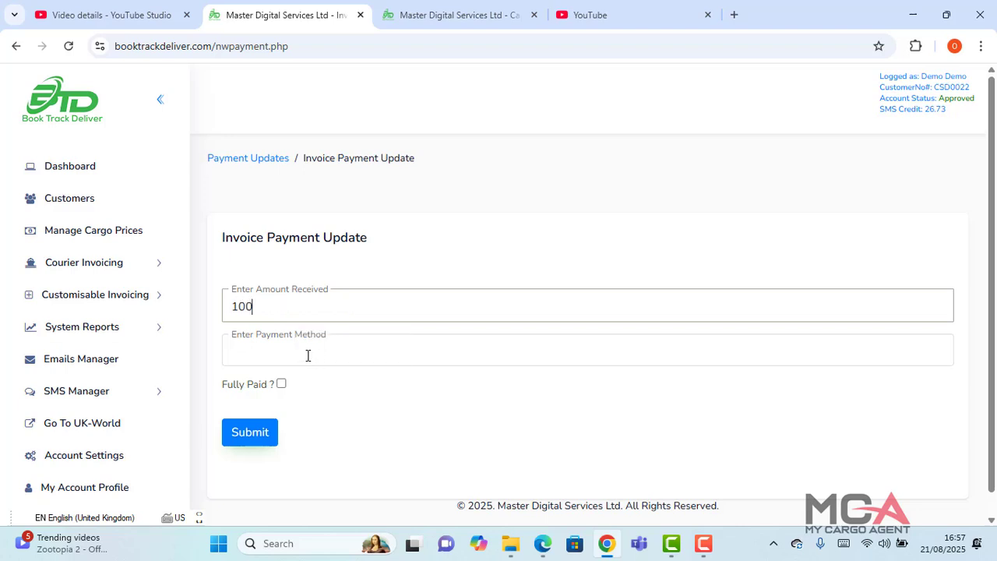
pyautogui.click(308, 355)
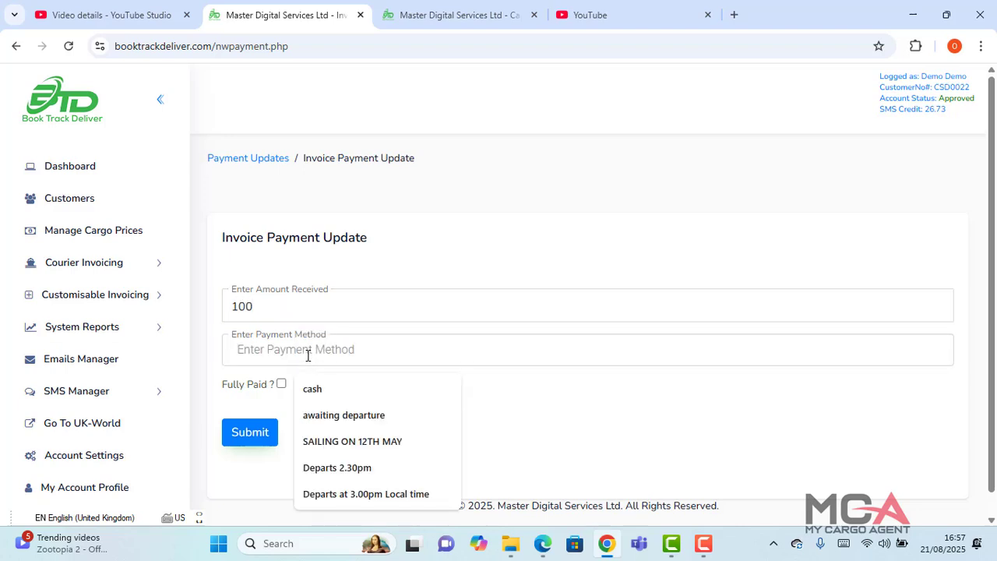
pyautogui.write('Bank')
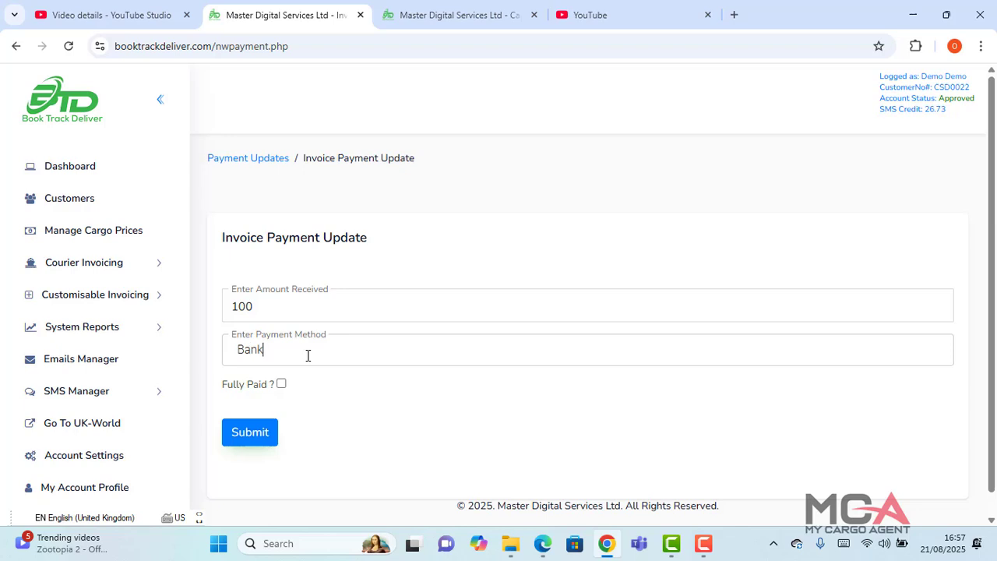
pyautogui.click(258, 438)
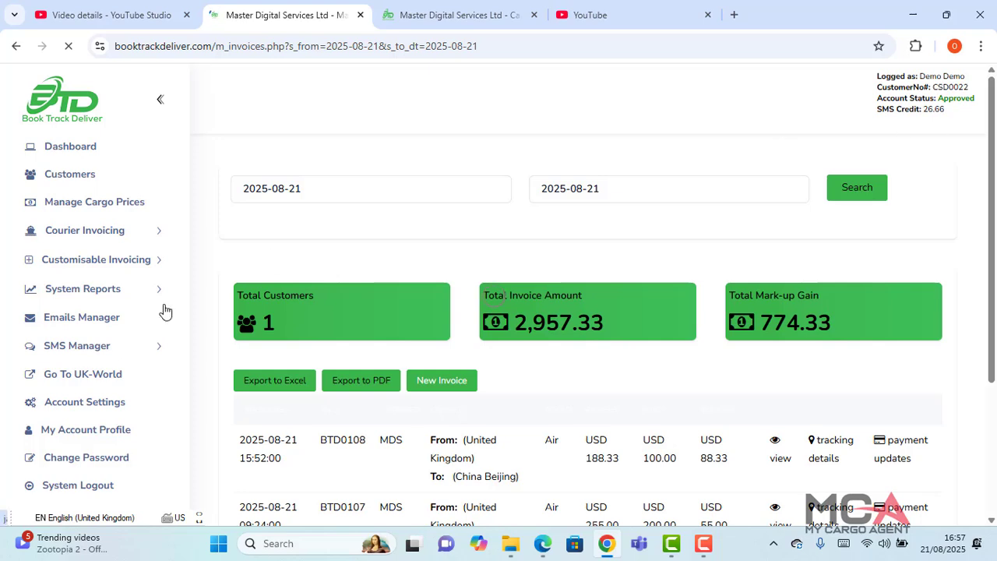
# Step: Review the SMS options and the updated courier invoice list, and open the bulk invoice tracking updates page
pyautogui.click(85, 355)
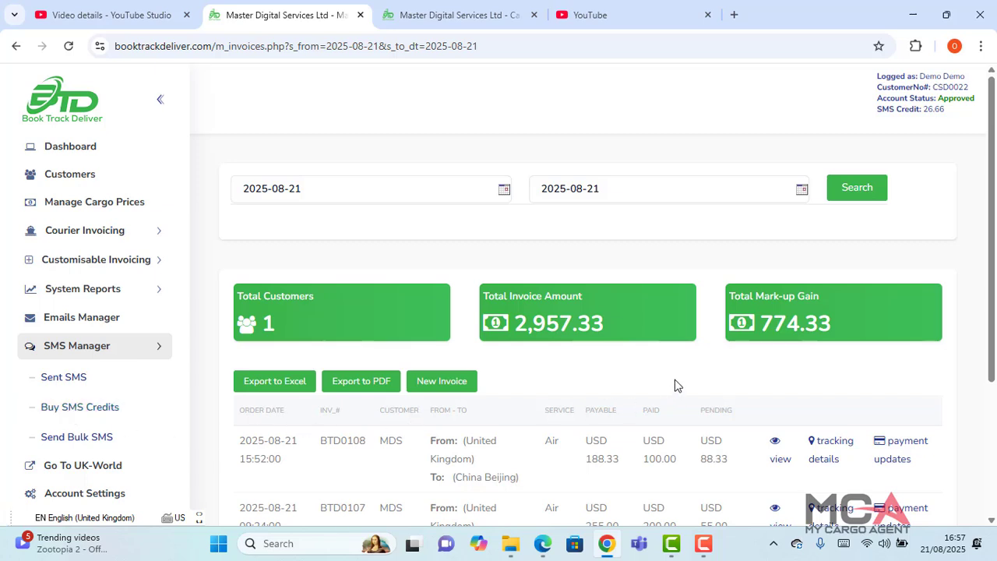
pyautogui.scroll(-1, 677, 385)
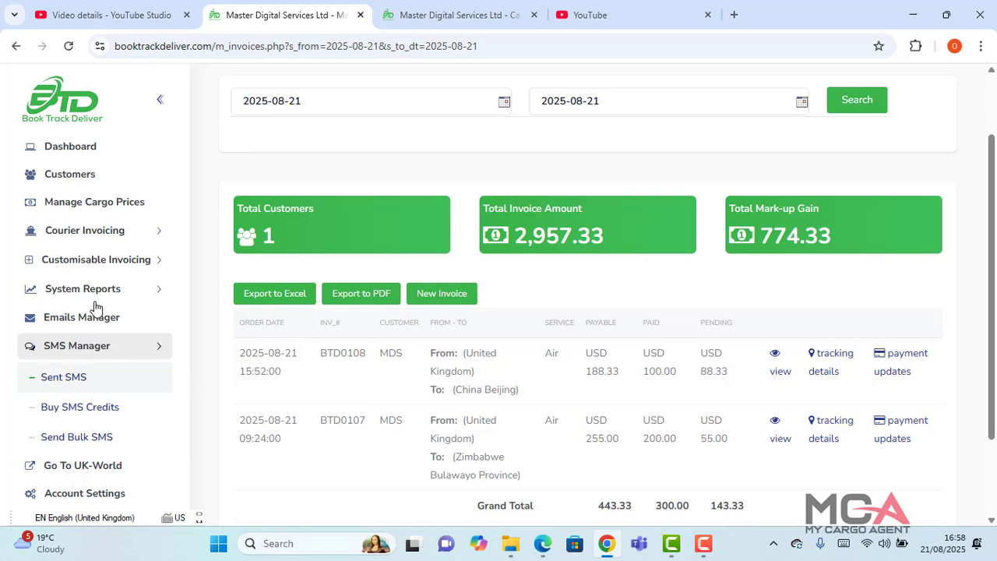
pyautogui.click(100, 230)
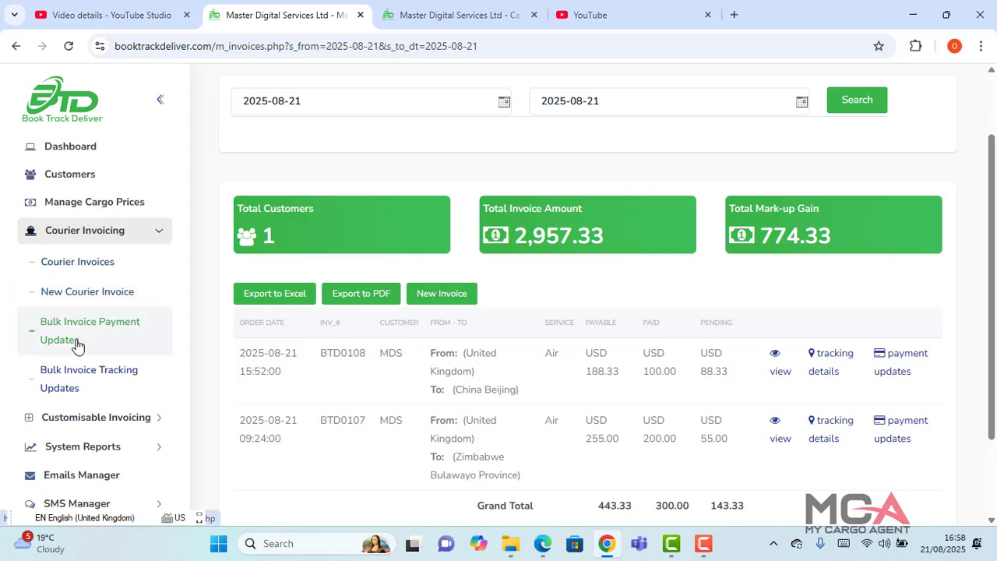
pyautogui.click(77, 375)
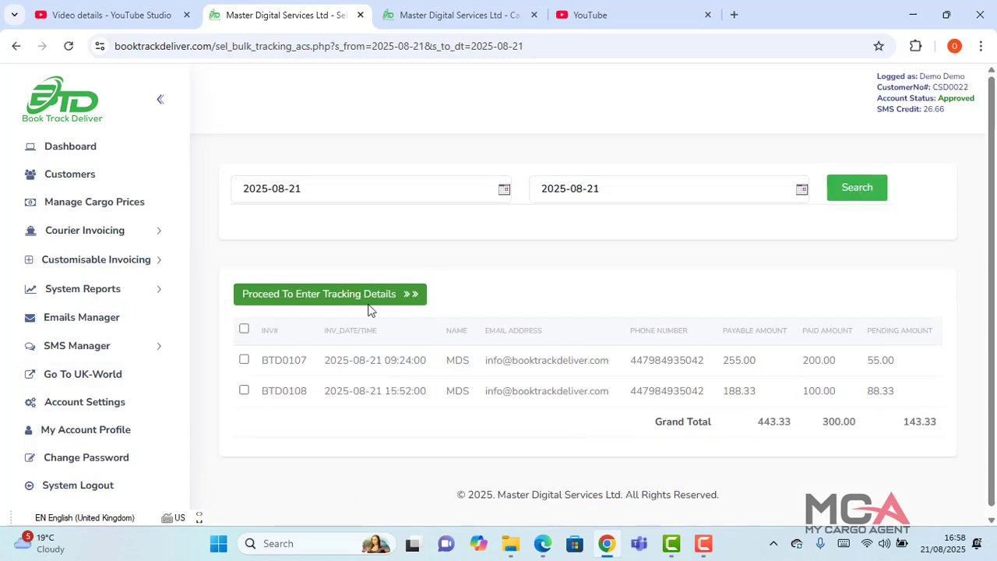
# Step: Select both invoices dated 2025-08-21 and proceed to entering their bulk tracking details
pyautogui.click(243, 360)
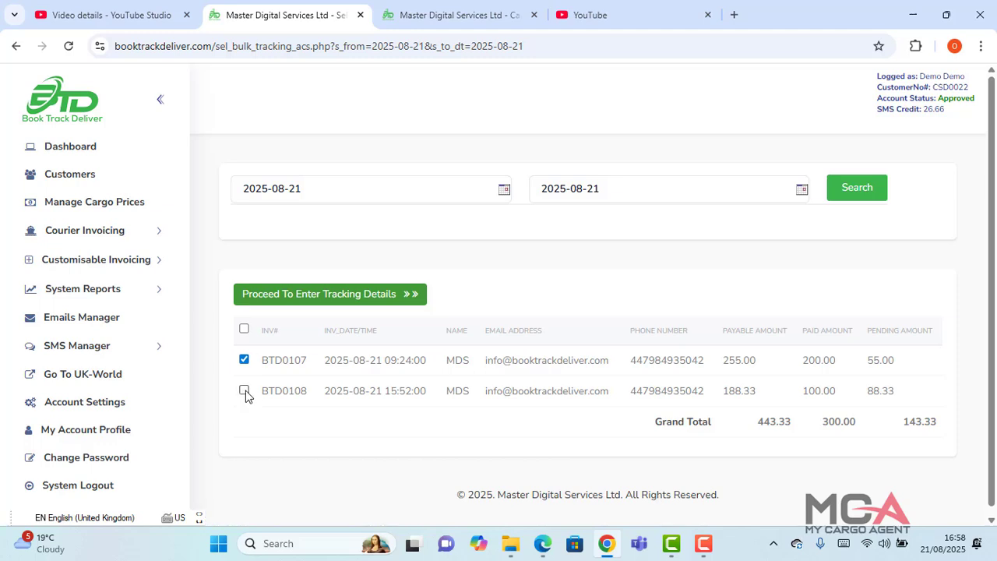
pyautogui.click(244, 391)
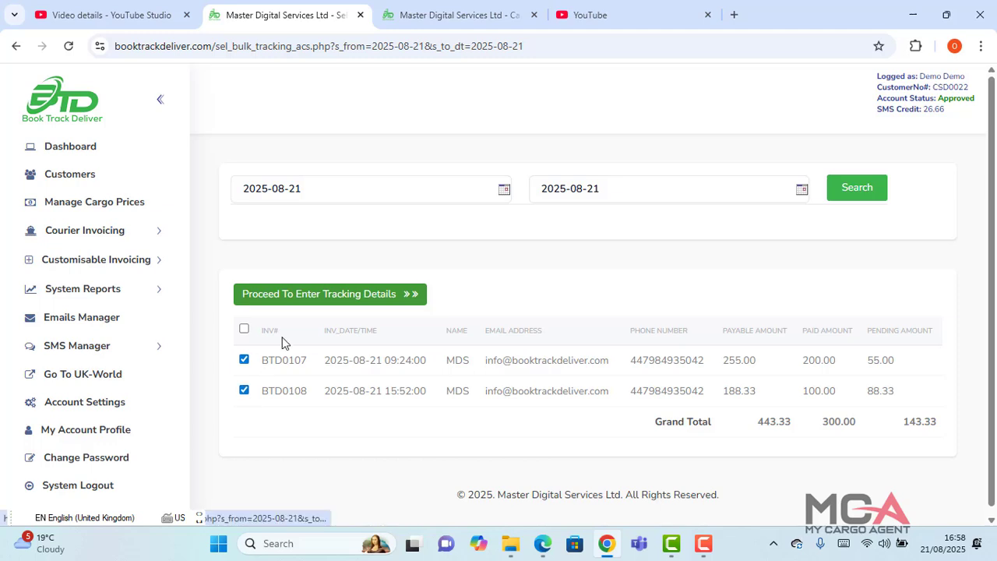
pyautogui.click(317, 301)
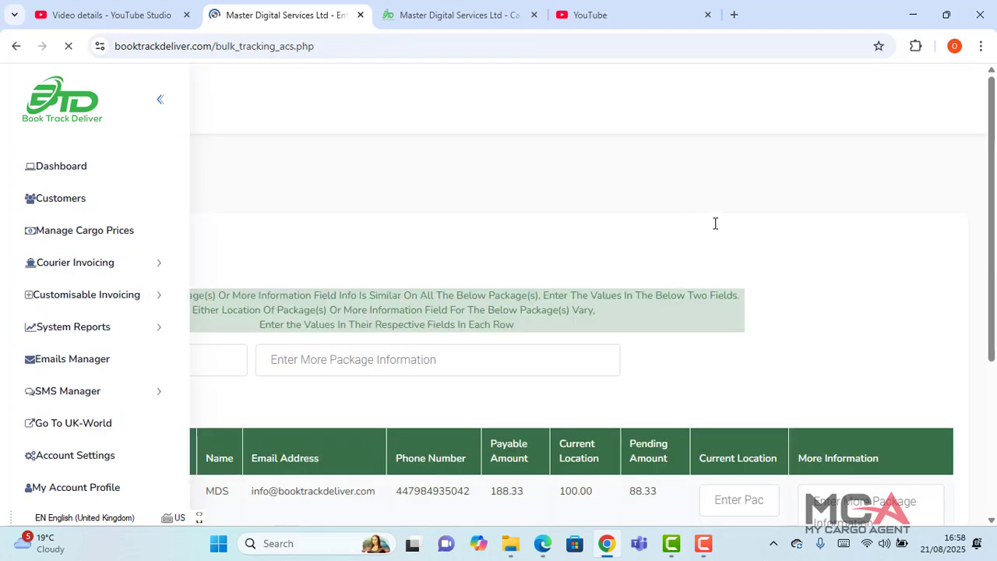
# Step: Examine the shared and per-invoice location and information fields for bulk tracking, and show the customisable invoicing options
pyautogui.scroll(-2, 716, 229)
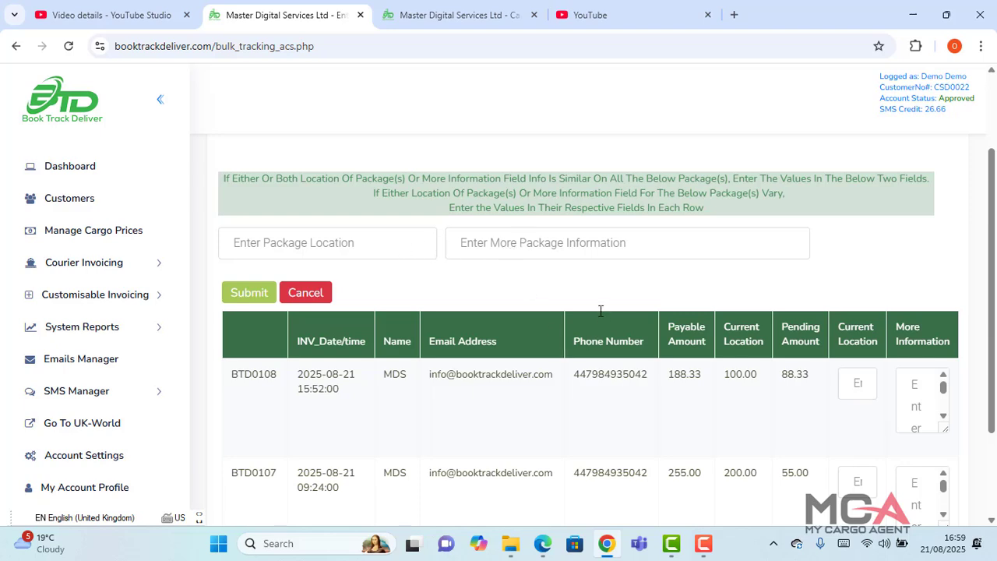
pyautogui.scroll(-3, 588, 288)
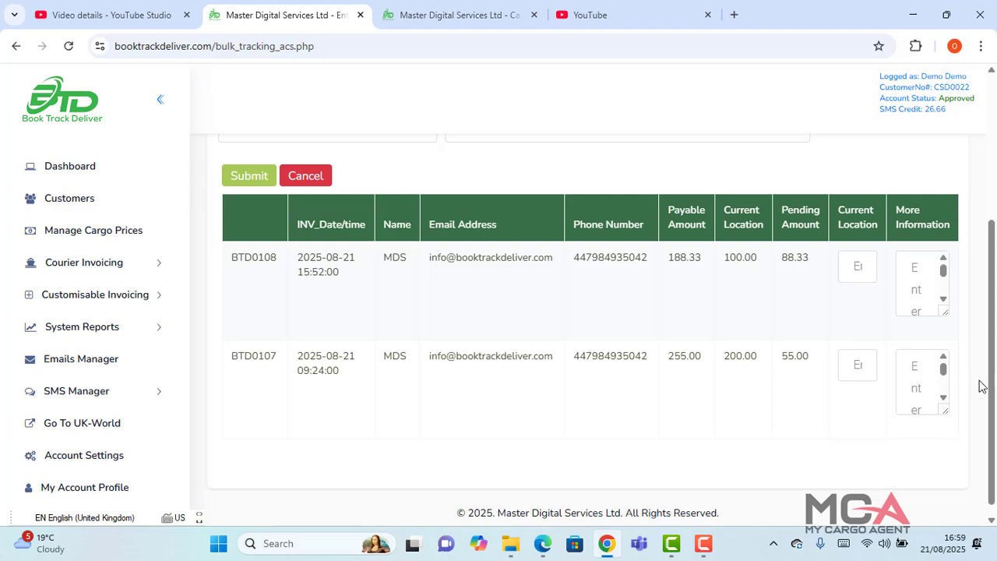
pyautogui.click(864, 273)
pyautogui.click(869, 367)
pyautogui.scroll(1, 995, 74)
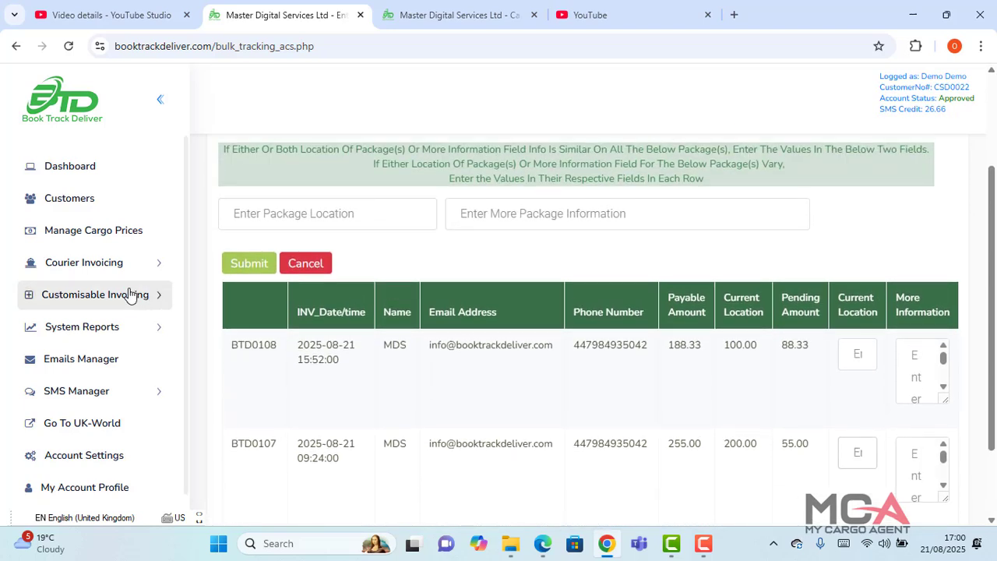
pyautogui.click(129, 293)
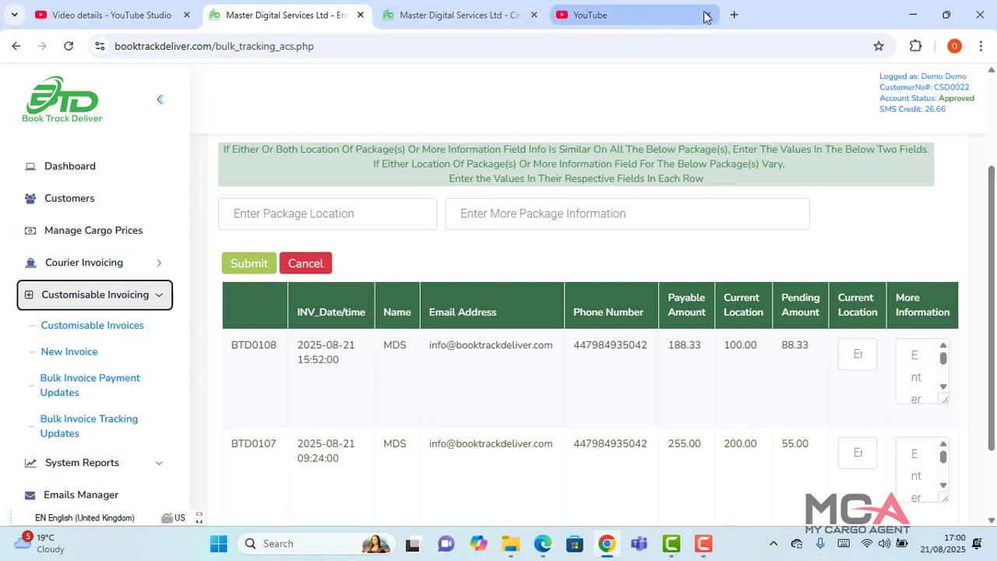
# Step: Open the mycargoagent.com website in a new browser tab
pyautogui.click(735, 15)
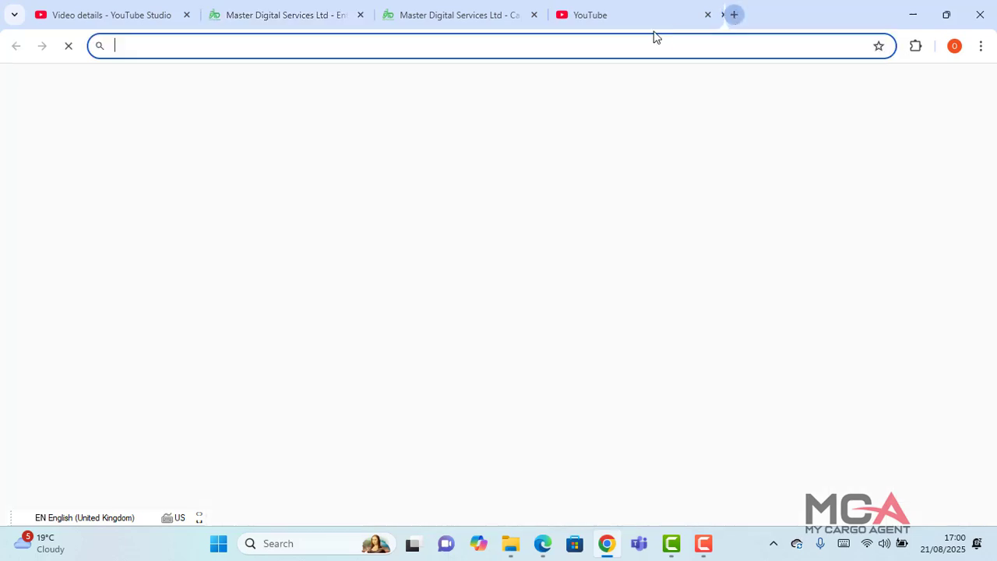
pyautogui.write('my')
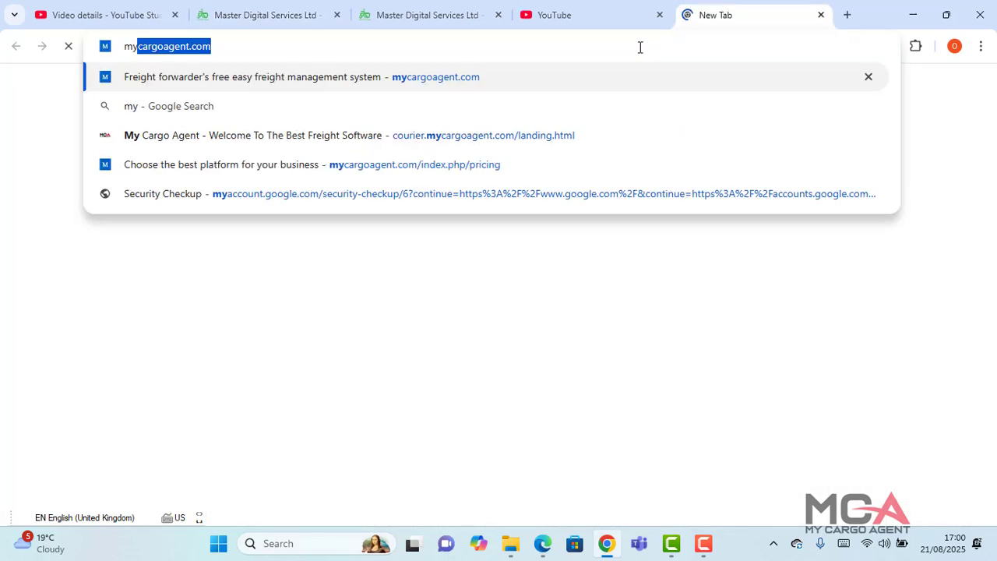
pyautogui.press('Return')
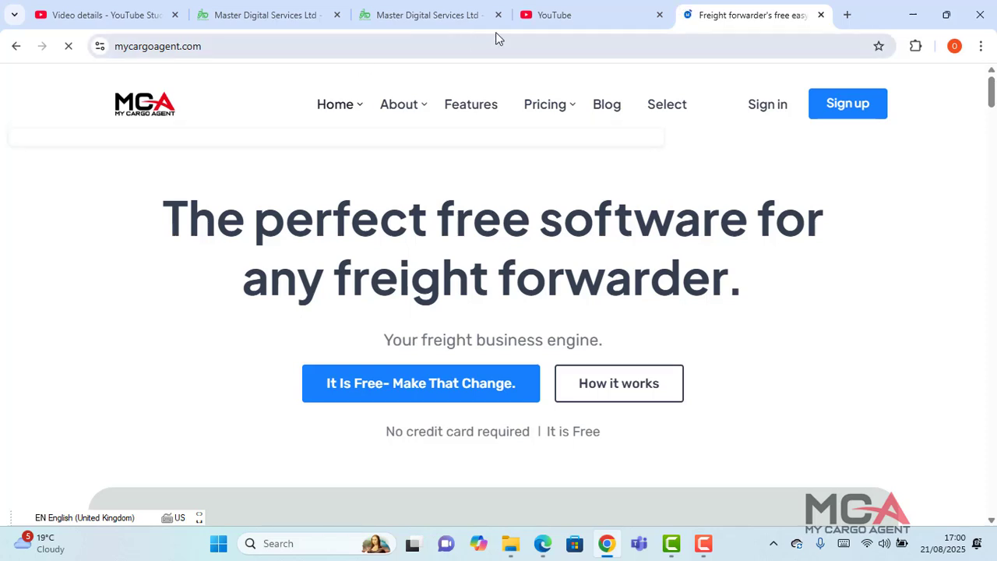
# Step: View the Beijing invoice's package summary again and return to the bulk tracking details page
pyautogui.moveTo(562, 27)
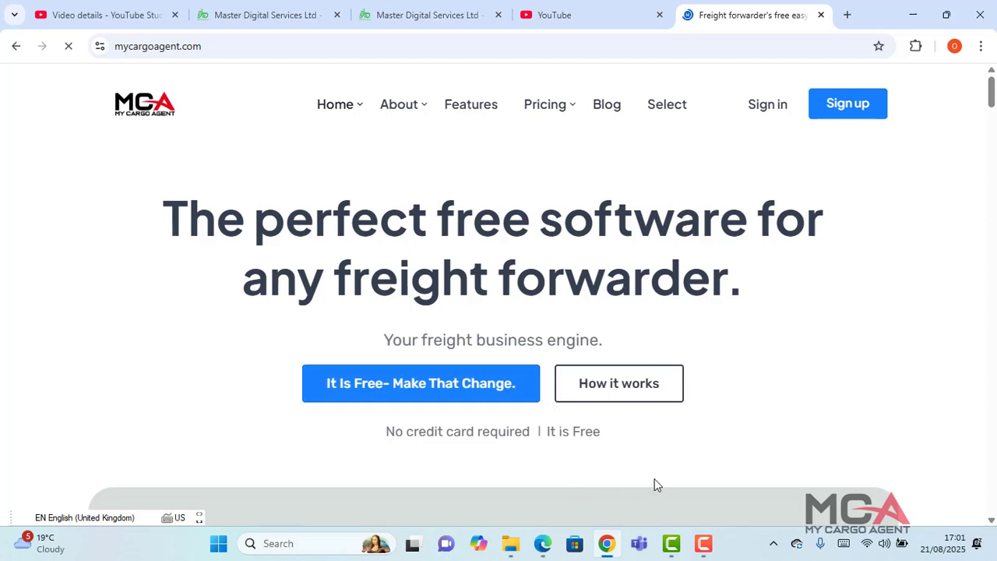
pyautogui.click(417, 16)
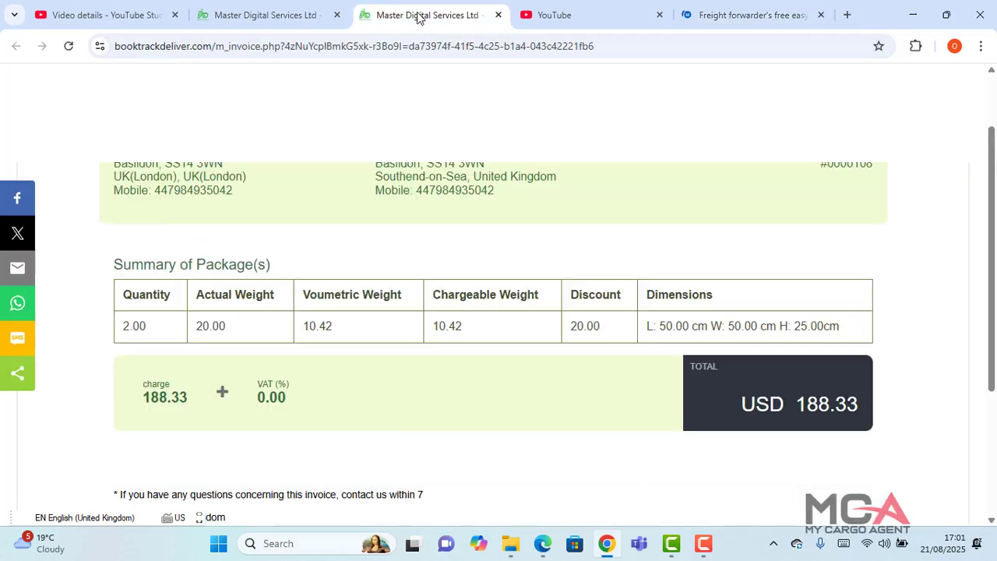
pyautogui.click(279, 15)
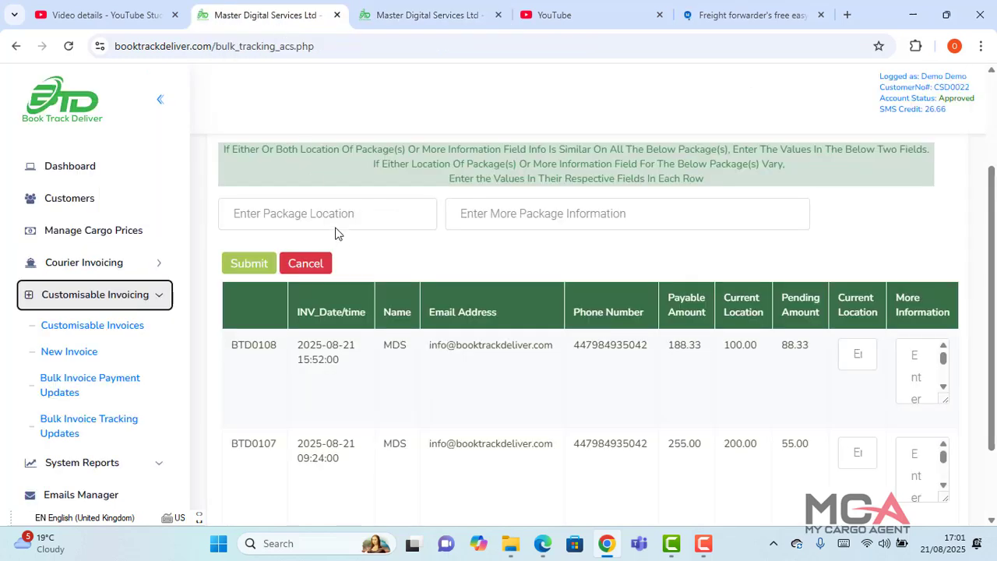